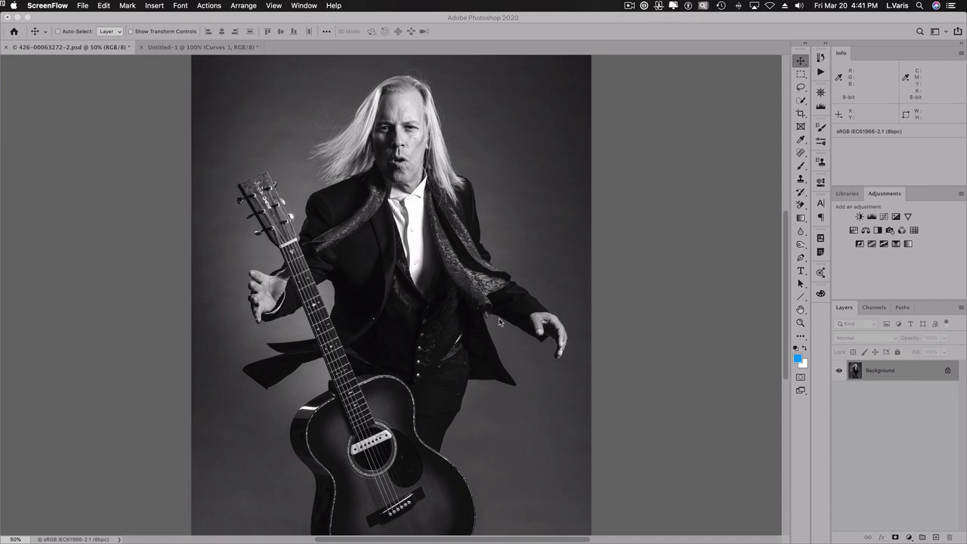
Show the Untitled-1 grey-step chart with its Curves 1 adjustment hidden to see the original tones.
{"action": "left_click", "coordinate": [212, 48]}
{"action": "left_click", "coordinate": [212, 48]}
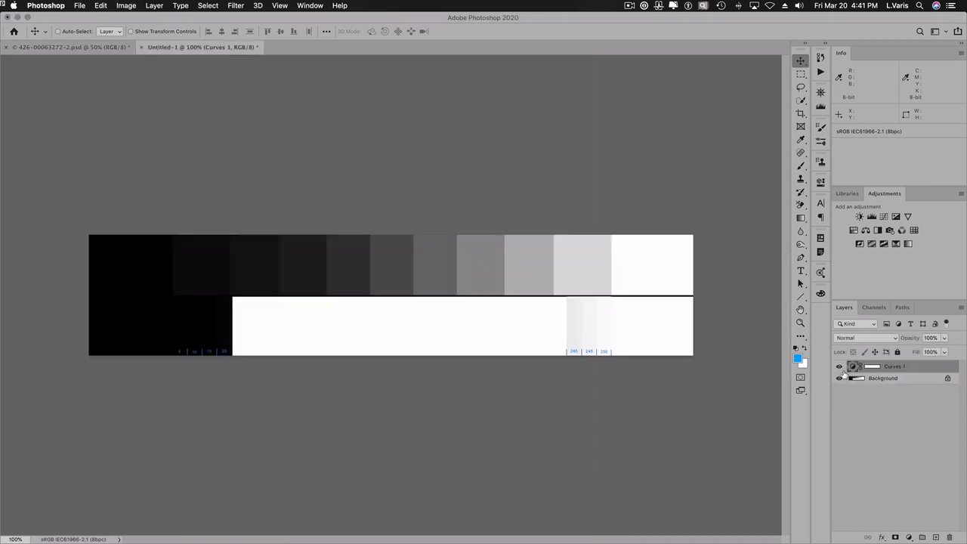
{"action": "left_click", "coordinate": [839, 367]}
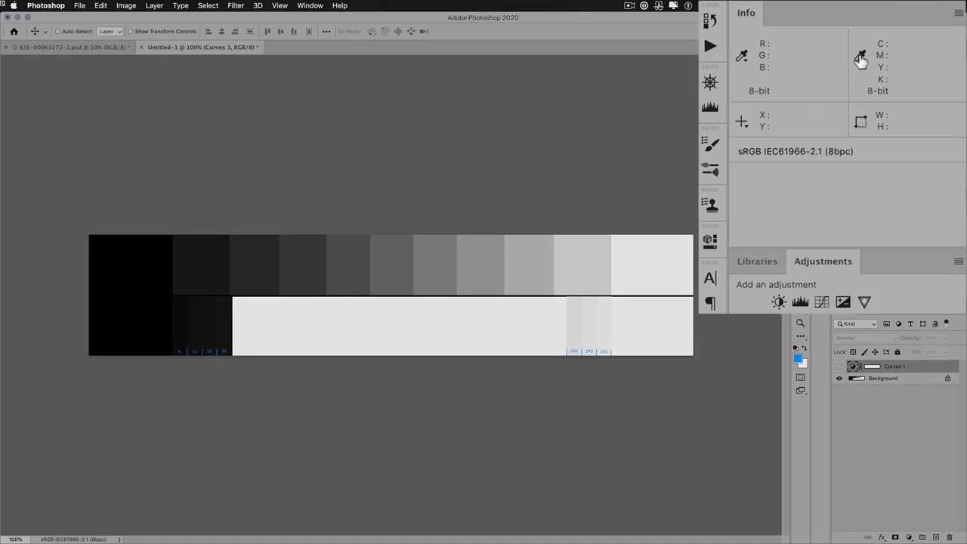
{"action": "left_click", "coordinate": [862, 57]}
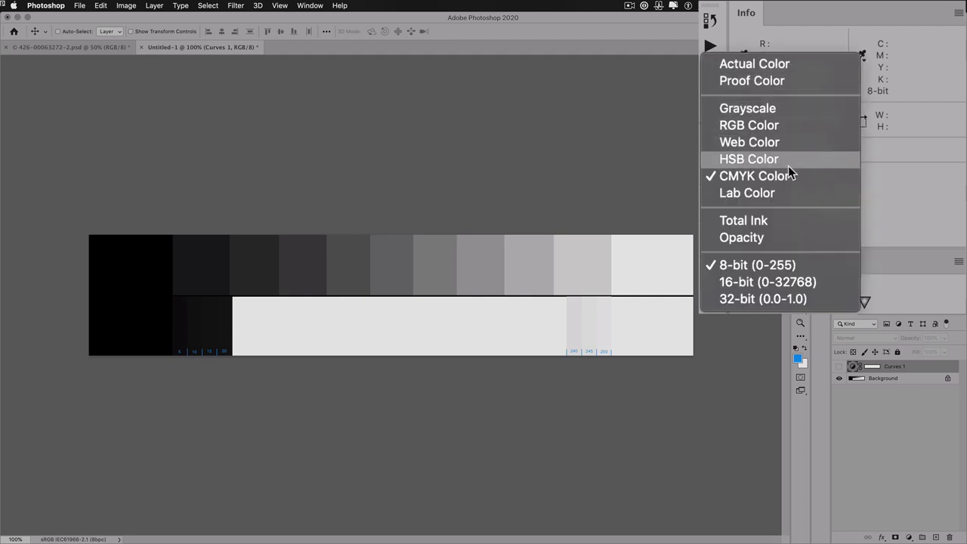
{"action": "left_click", "coordinate": [781, 193]}
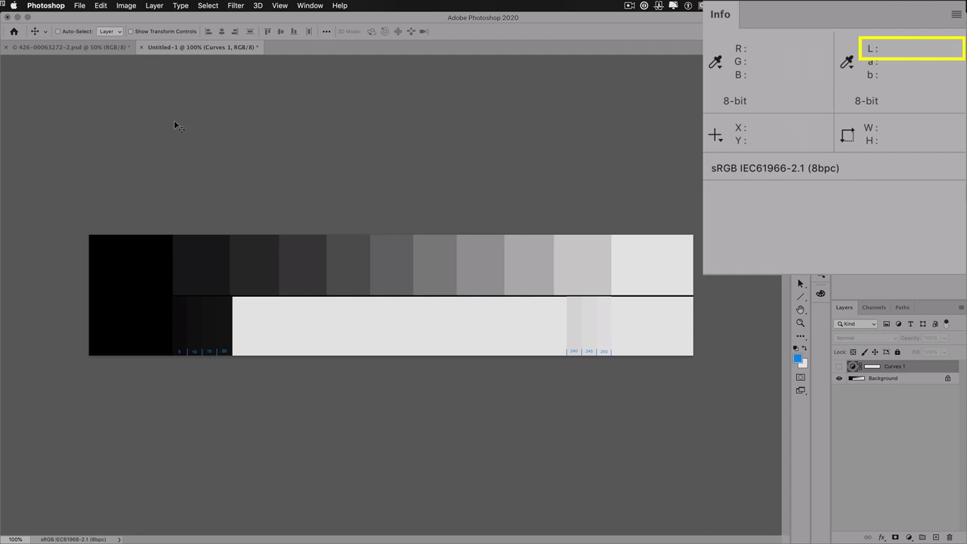
{"action": "left_click", "coordinate": [80, 47]}
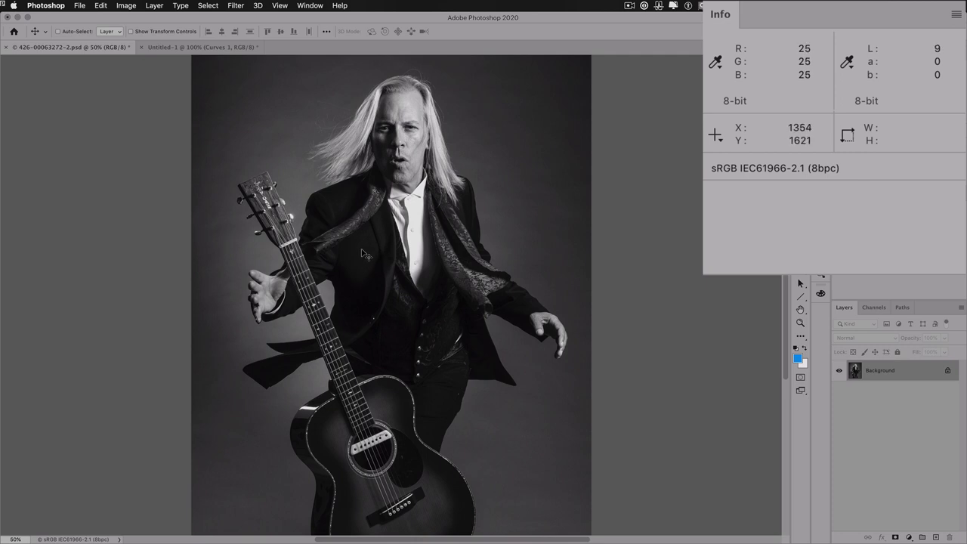
Compare dark-tone Info readings between the grey-step chart and the guitarist photo, ending on the chart.
{"action": "left_click", "coordinate": [202, 47]}
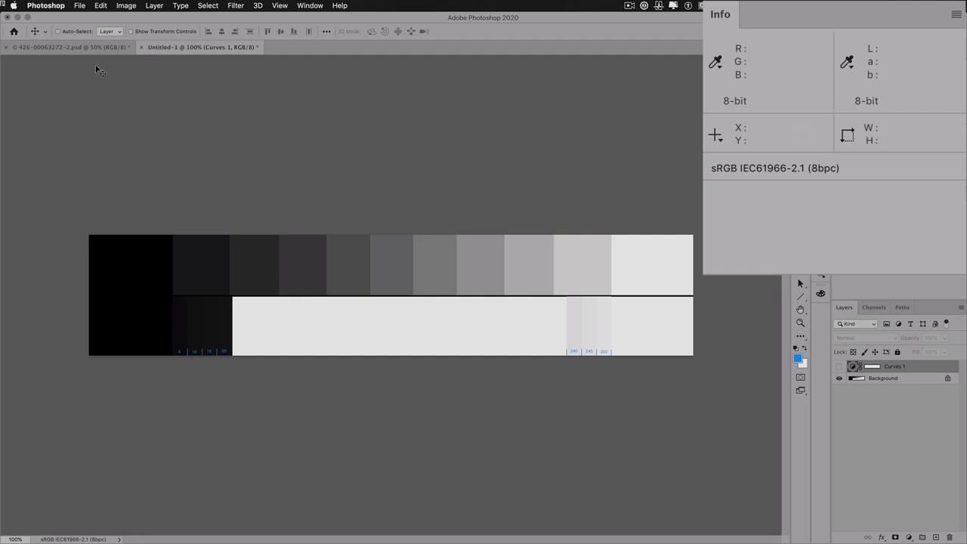
{"action": "left_click", "coordinate": [98, 50]}
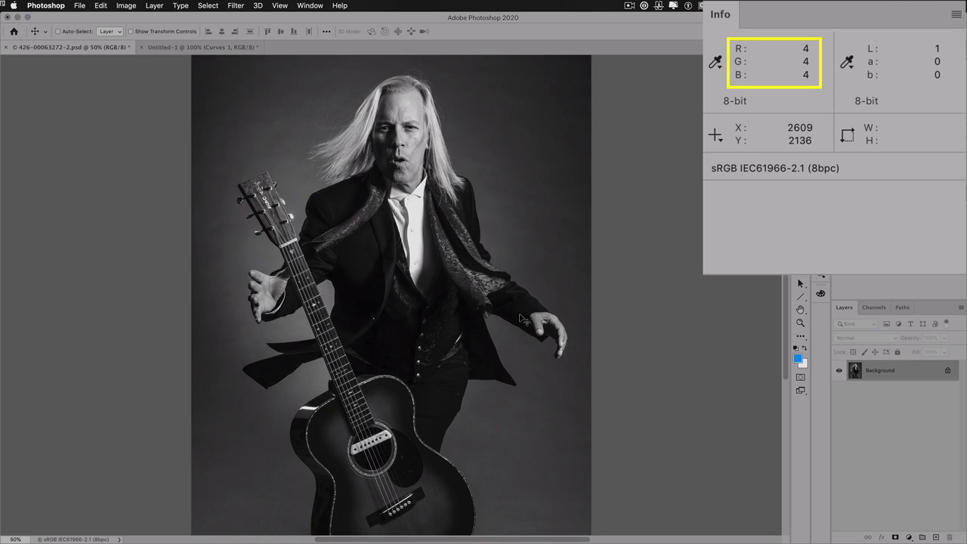
{"action": "left_click", "coordinate": [208, 49]}
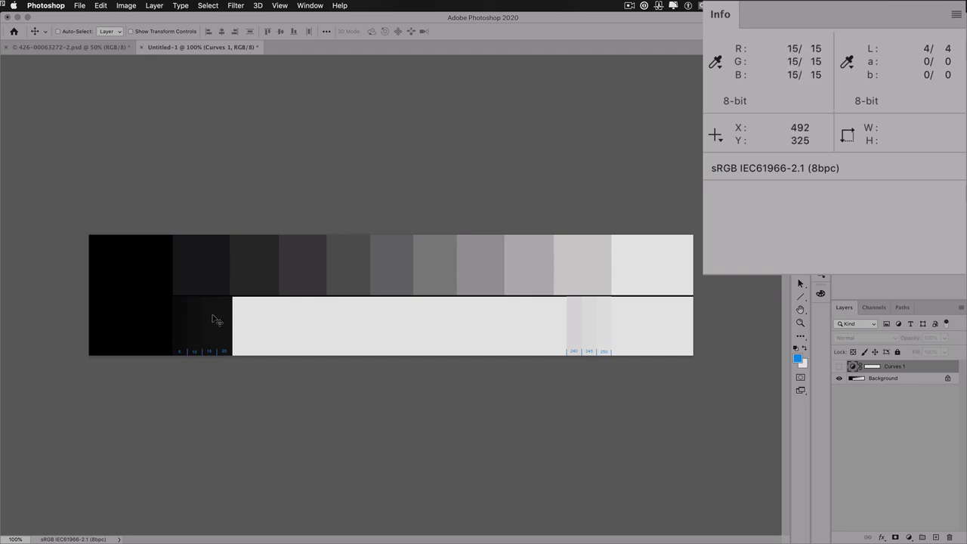
{"action": "key", "text": "space"}
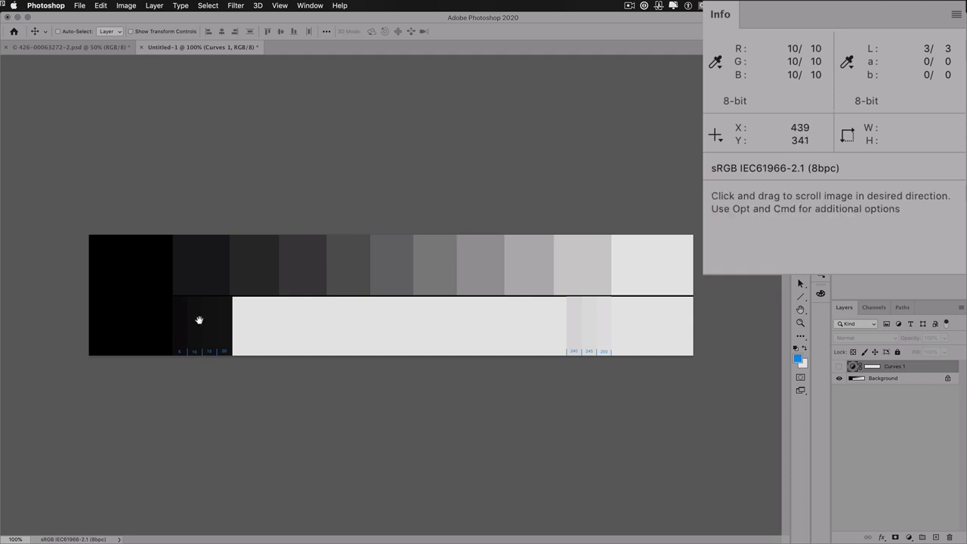
{"action": "key", "text": "super+space"}
{"action": "left_click", "coordinate": [202, 328]}
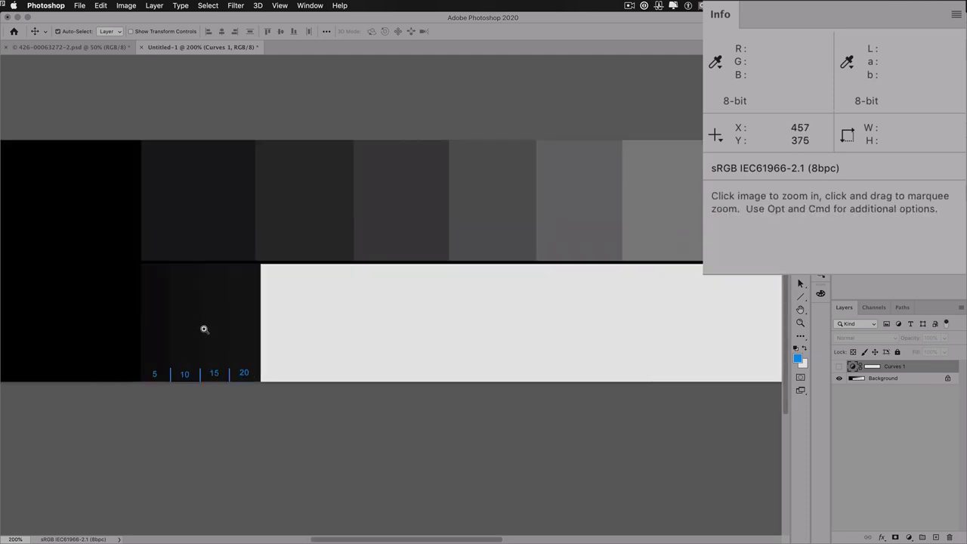
{"action": "left_click", "coordinate": [203, 328]}
{"action": "left_click", "coordinate": [203, 328]}
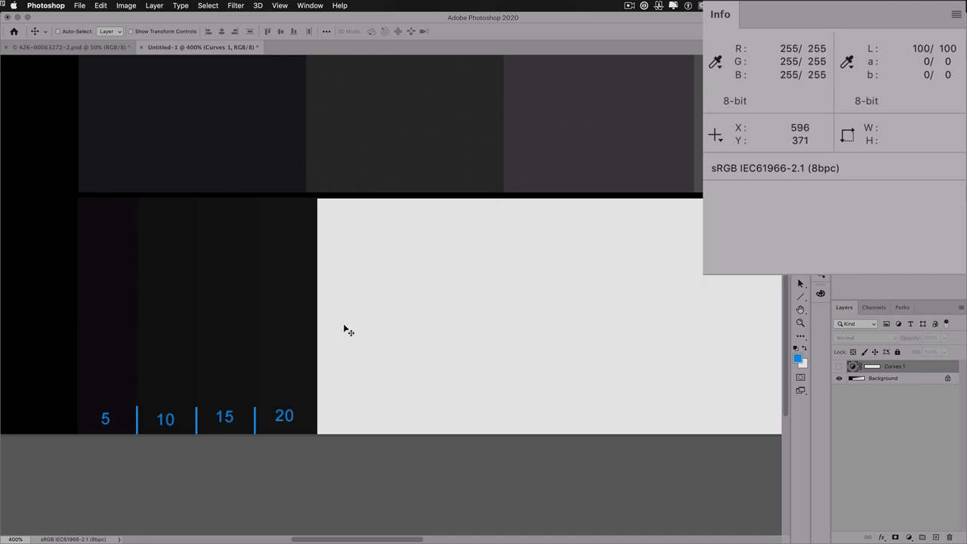
{"action": "key", "text": "space"}
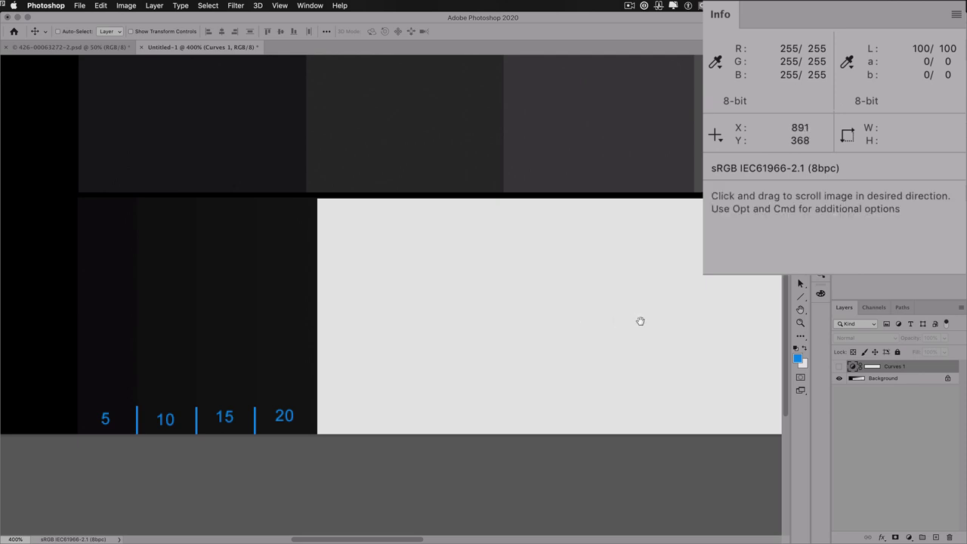
{"action": "left_click_drag", "start_coordinate": [641, 321], "coordinate": [105, 340]}
{"action": "mouse_move", "coordinate": [505, 334]}
{"action": "left_mouse_down"}
{"action": "mouse_move", "coordinate": [337, 310]}
{"action": "mouse_move", "coordinate": [117, 310]}
{"action": "left_mouse_up"}
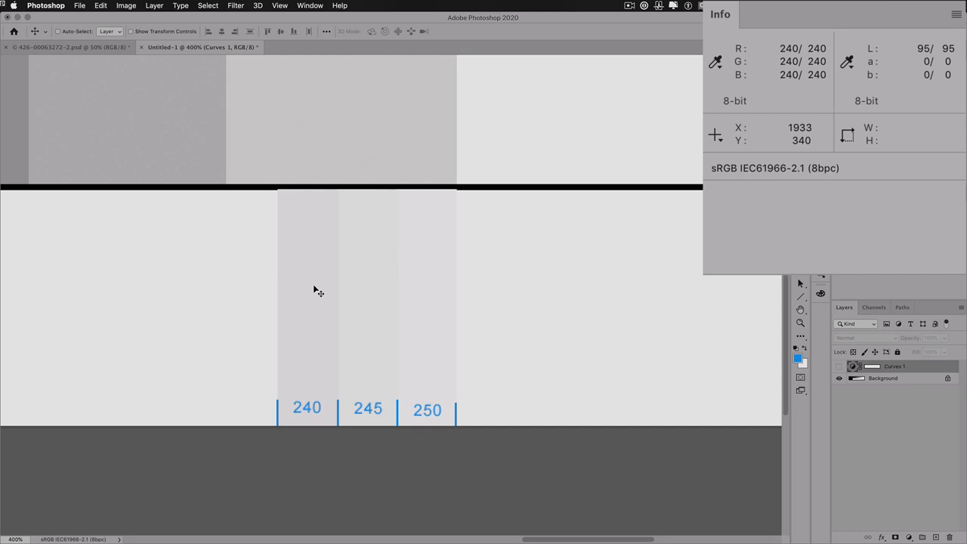
{"action": "key", "text": "super+1"}
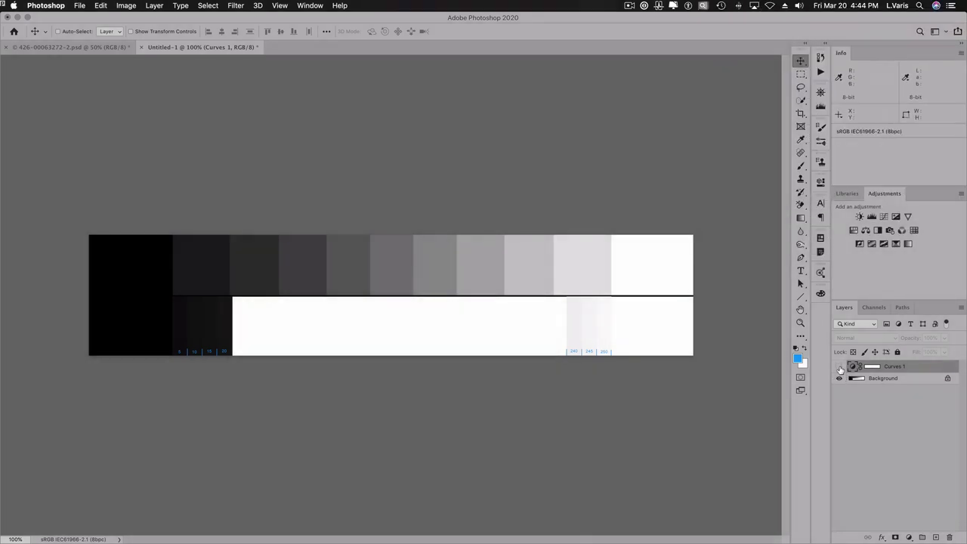
Show the chart's Curves 1 adjustment again and zoom in on the darkest 5–20 patches.
{"action": "left_click", "coordinate": [839, 366]}
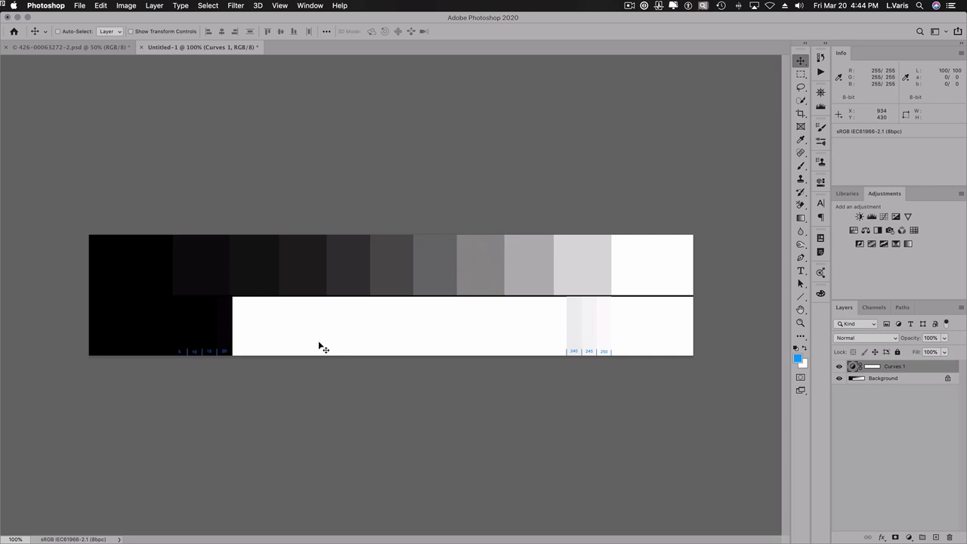
{"action": "key", "text": "super+space"}
{"action": "left_click", "coordinate": [198, 331]}
{"action": "left_click", "coordinate": [198, 331]}
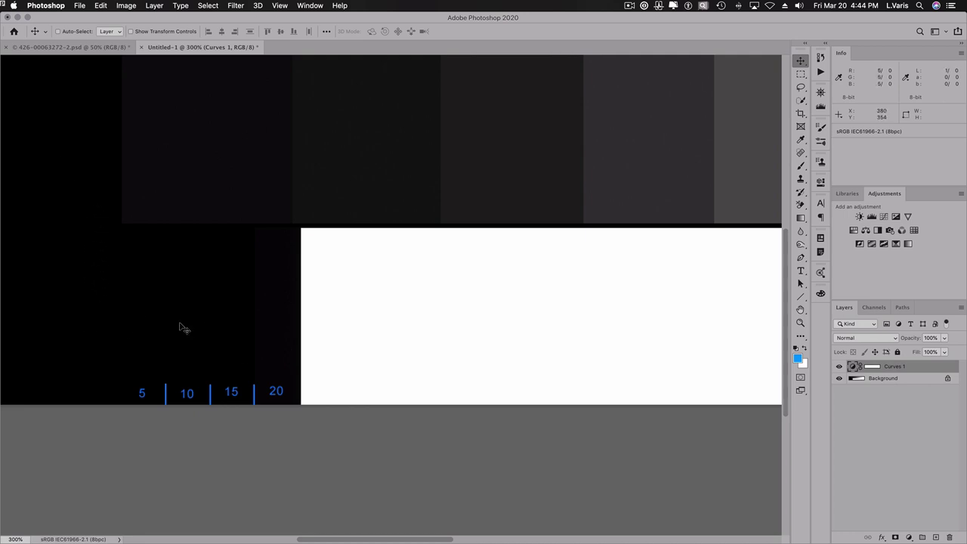
Zoom back out to the whole chart and return to the guitarist portrait.
{"action": "key", "text": "super+space"}
{"action": "left_click", "coordinate": [363, 275], "text": "alt"}
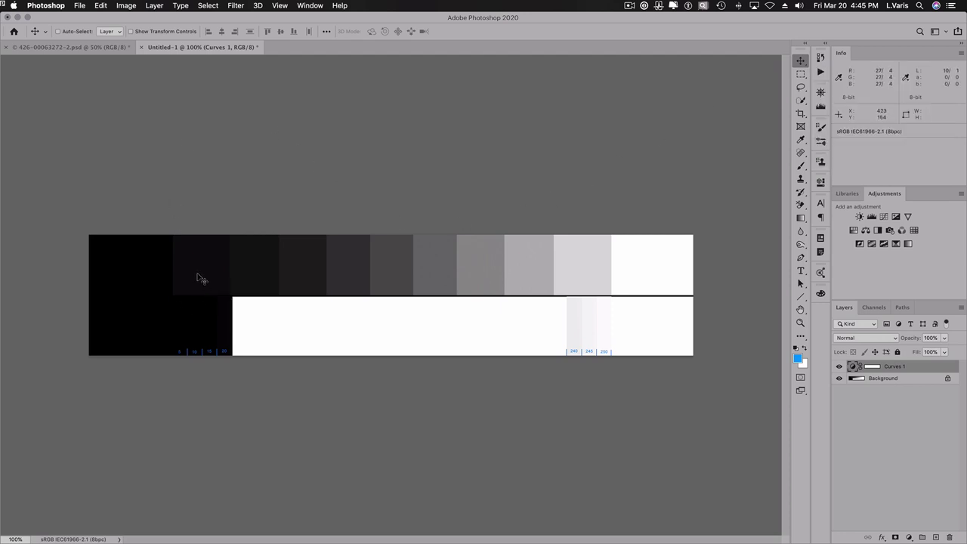
{"action": "left_click", "coordinate": [79, 49]}
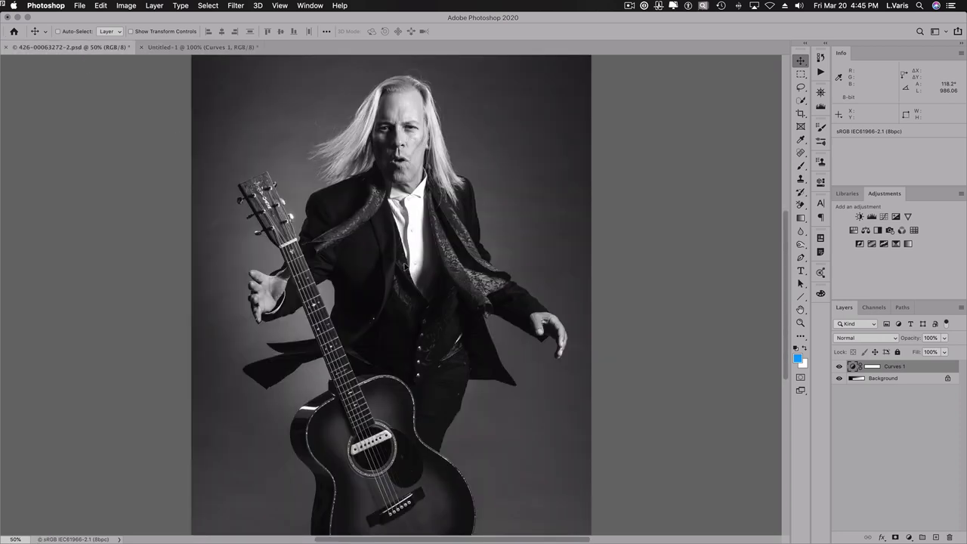
{"action": "left_click_drag", "start_coordinate": [404, 263], "coordinate": [405, 264]}
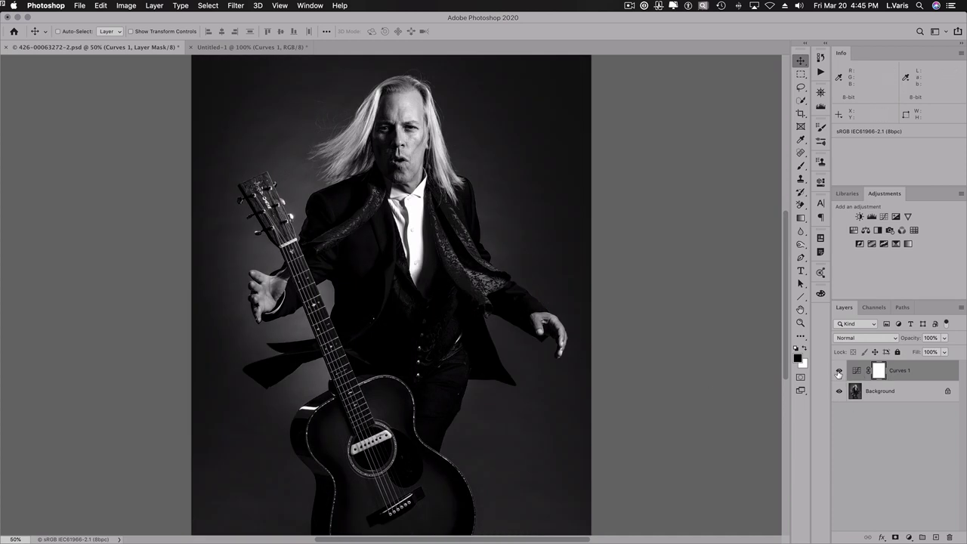
{"action": "left_click", "coordinate": [279, 47]}
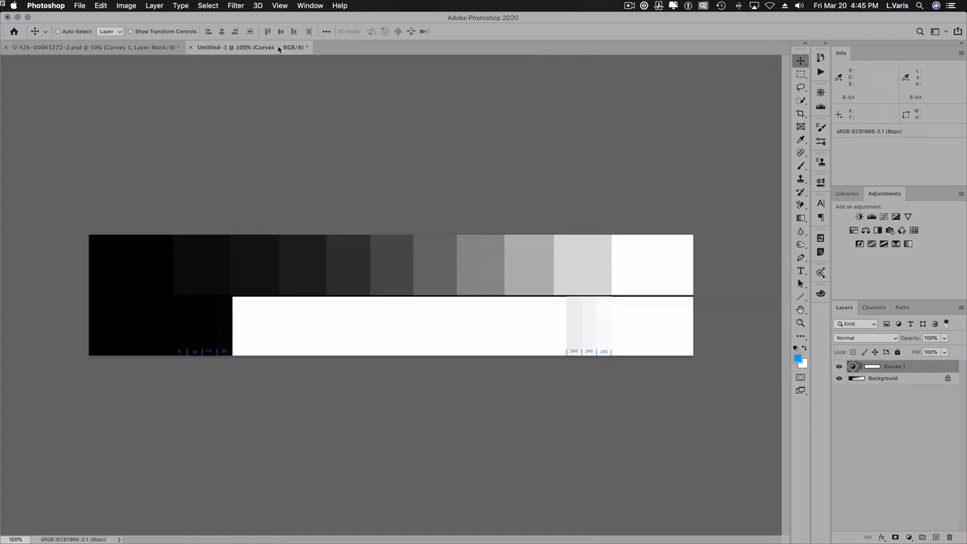
{"action": "left_click", "coordinate": [119, 47]}
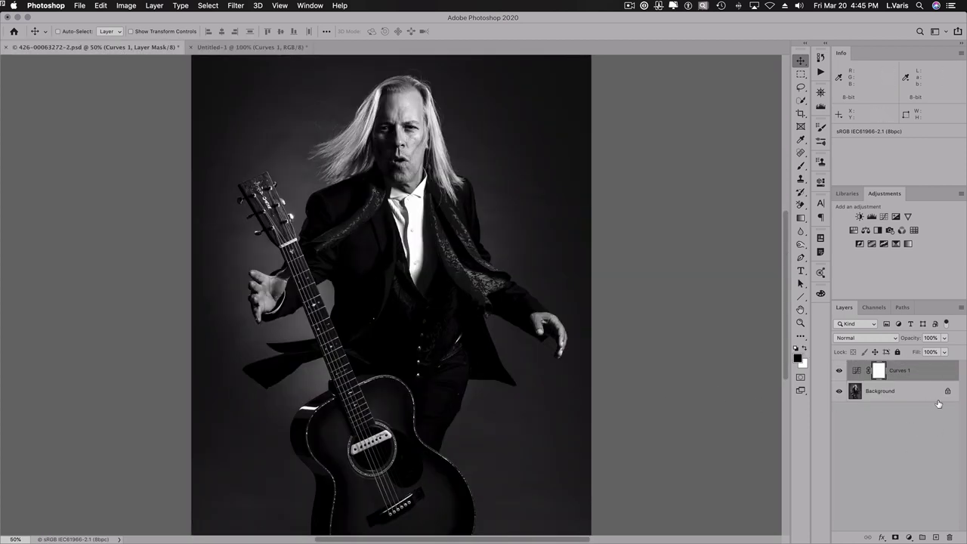
{"action": "left_click", "coordinate": [839, 371]}
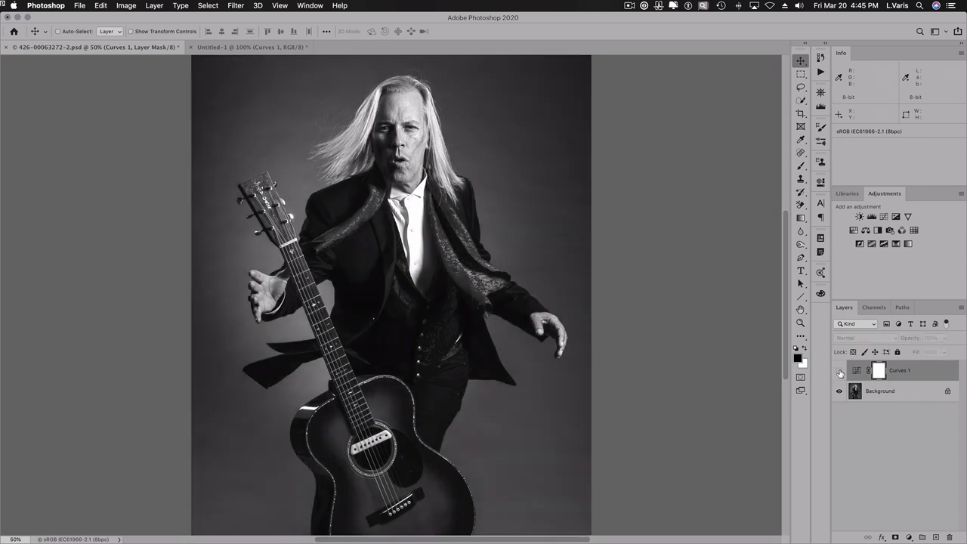
{"action": "left_click", "coordinate": [840, 371]}
{"action": "left_click", "coordinate": [839, 372]}
{"action": "left_click", "coordinate": [839, 371]}
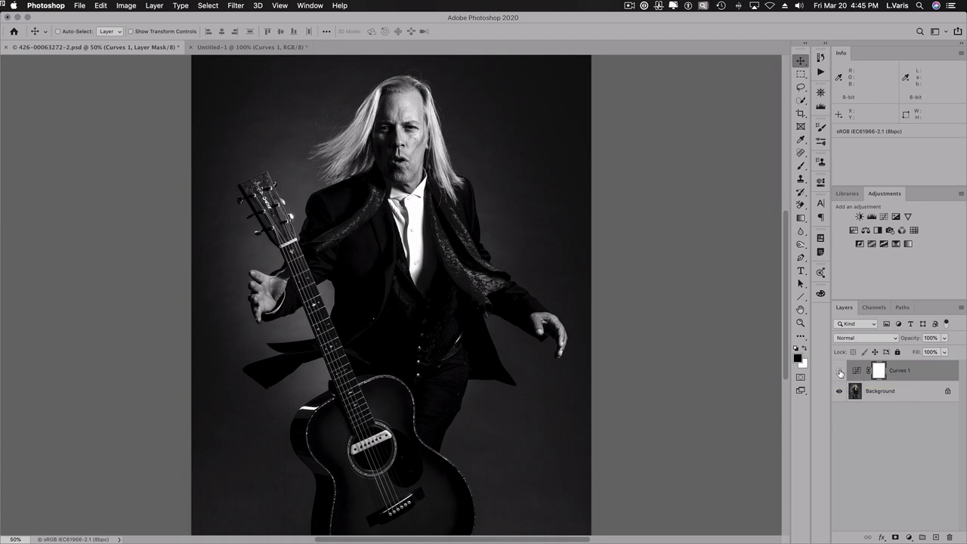
{"action": "left_click", "coordinate": [839, 371]}
{"action": "left_click", "coordinate": [839, 372]}
{"action": "left_click", "coordinate": [839, 371]}
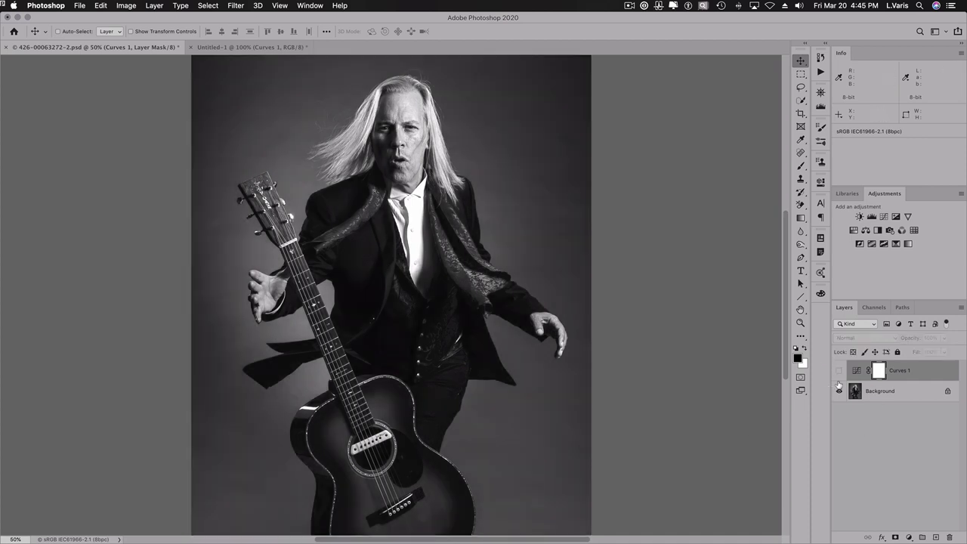
{"action": "left_click_drag", "start_coordinate": [856, 370], "coordinate": [949, 536]}
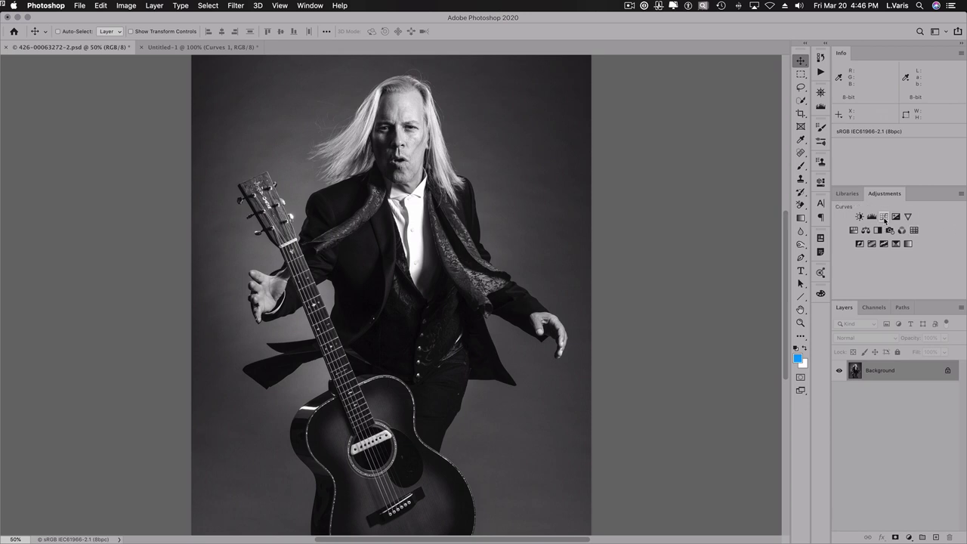
Add a Curves adjustment to the portrait that lifts the black point output to about 27.
{"action": "left_click", "coordinate": [884, 218]}
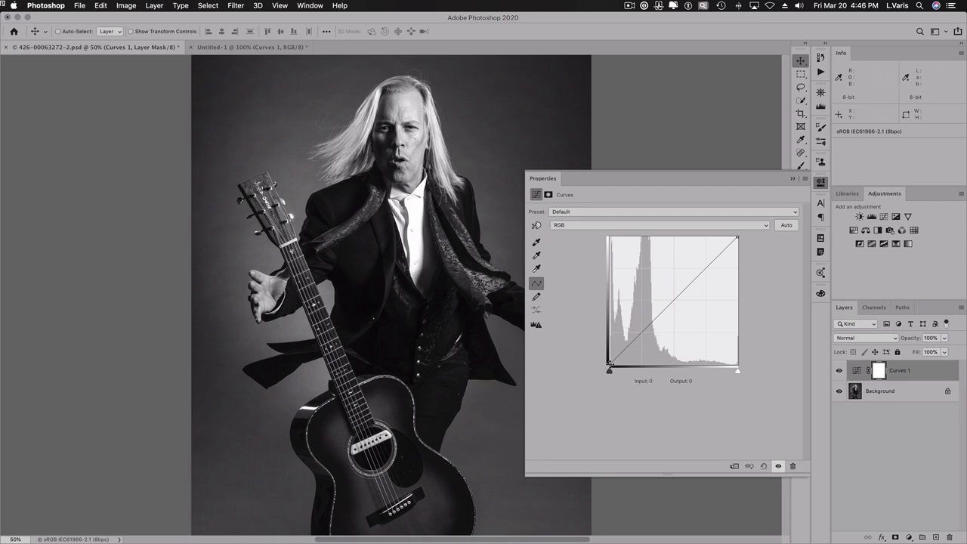
{"action": "left_click_drag", "start_coordinate": [609, 363], "coordinate": [609, 347]}
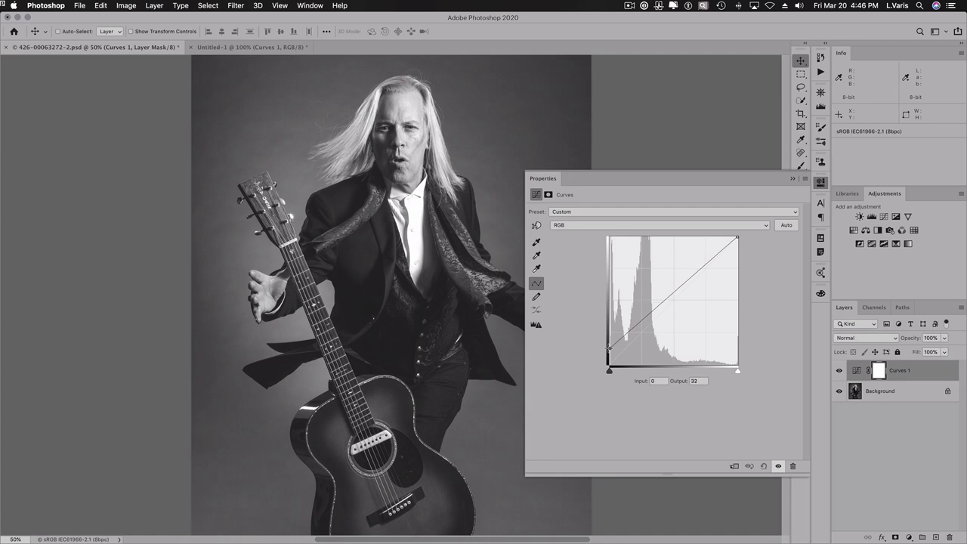
{"action": "left_click_drag", "start_coordinate": [609, 347], "coordinate": [608, 354]}
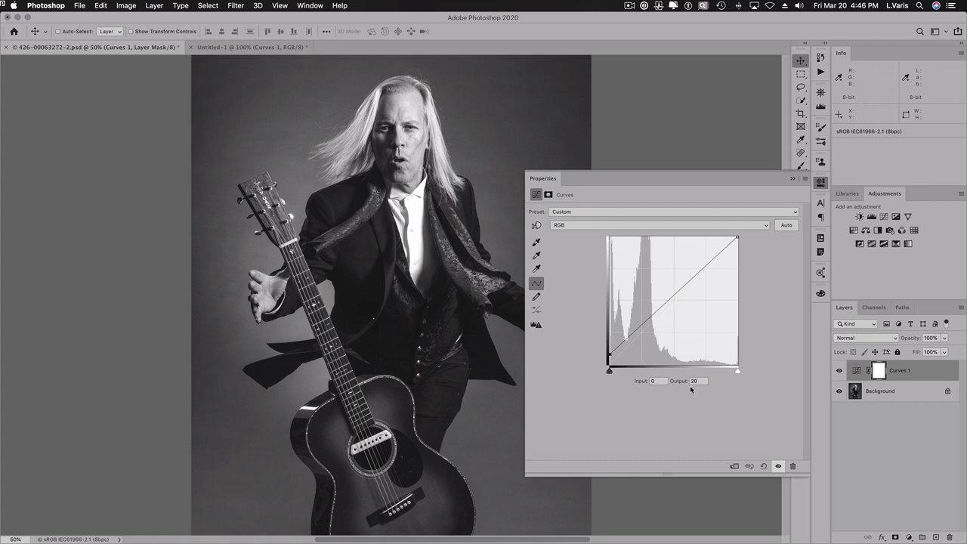
{"action": "key", "text": "Up"}
{"action": "key", "text": "Up"}
{"action": "key", "text": "Up"}
{"action": "key", "text": "Up"}
{"action": "key", "text": "Up"}
{"action": "key", "text": "Up"}
{"action": "key", "text": "Up"}
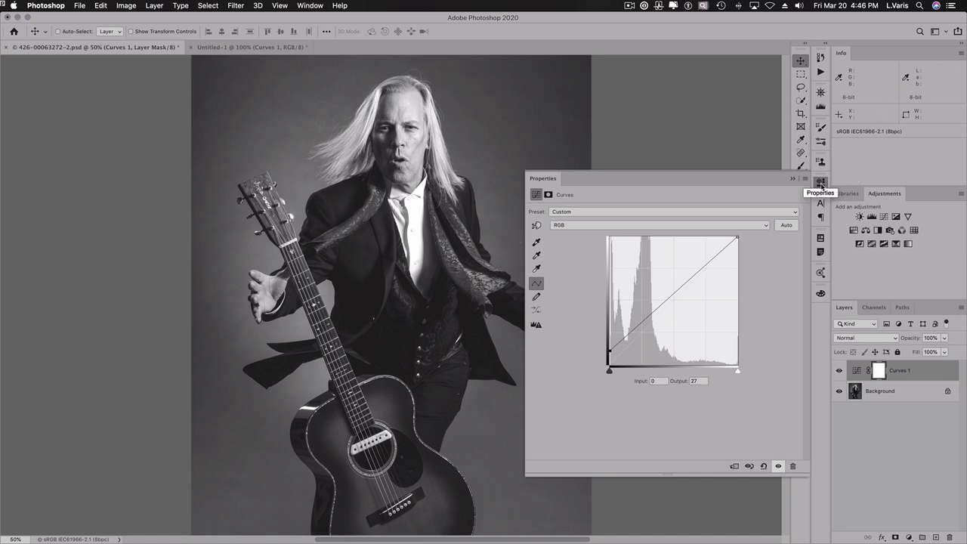
{"action": "left_click", "coordinate": [821, 186]}
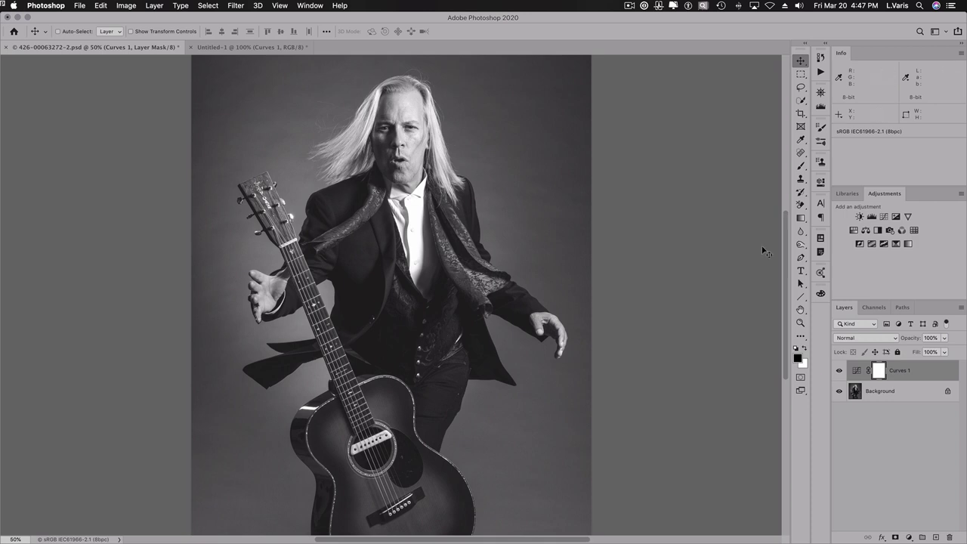
Add a Threshold adjustment layer with its level lowered to about 31.
{"action": "left_click", "coordinate": [884, 244]}
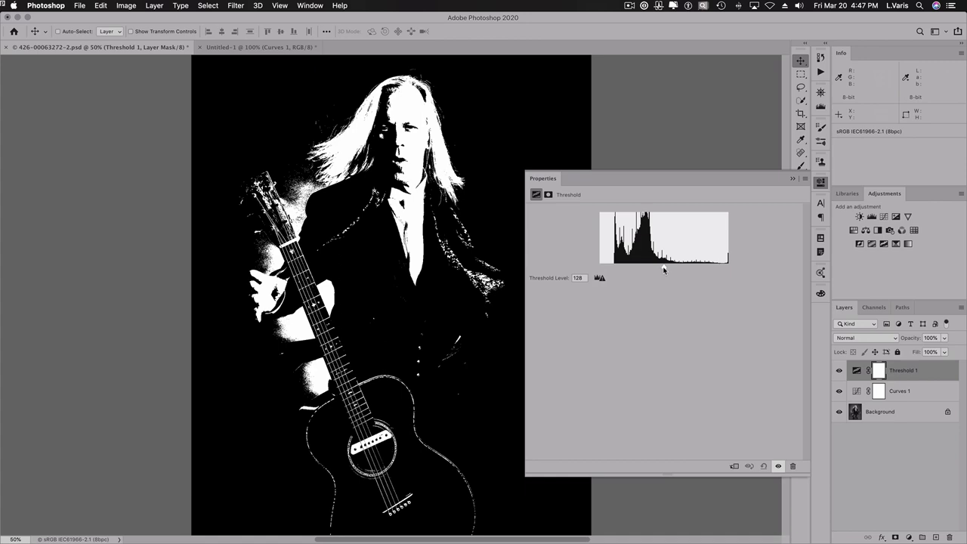
{"action": "left_click_drag", "start_coordinate": [664, 269], "coordinate": [616, 275]}
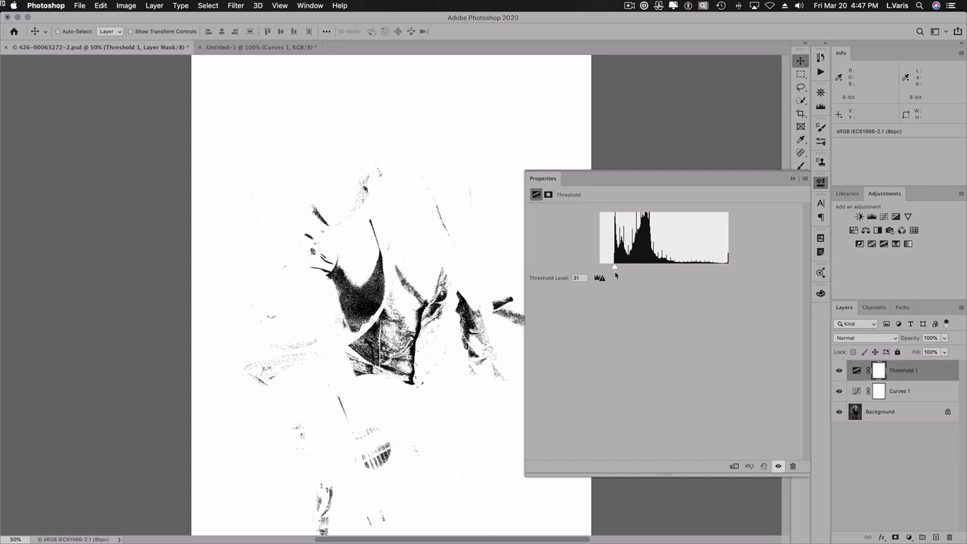
{"action": "left_click_drag", "start_coordinate": [616, 276], "coordinate": [615, 276]}
{"action": "left_click", "coordinate": [823, 183]}
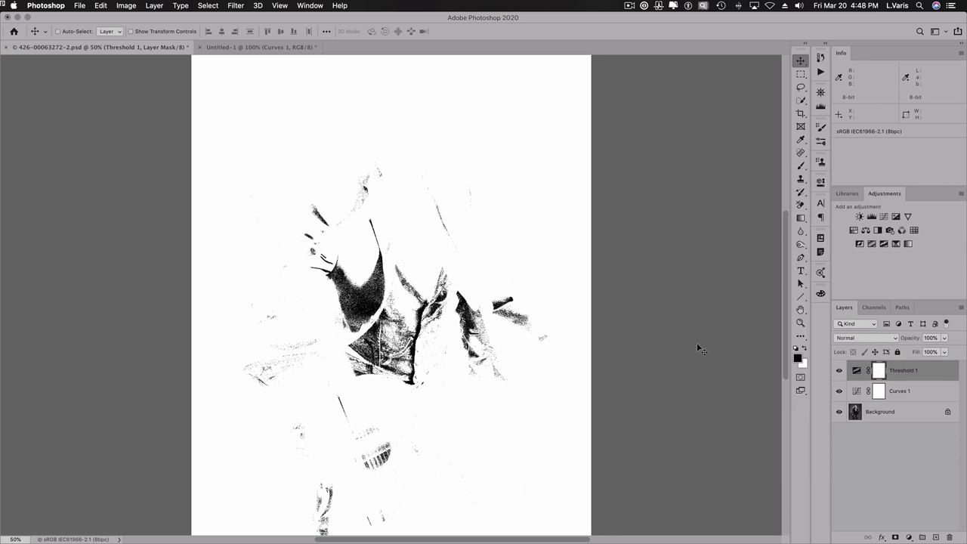
Toggle Threshold 1 off and on to compare it with the underlying photo.
{"action": "left_click", "coordinate": [839, 371]}
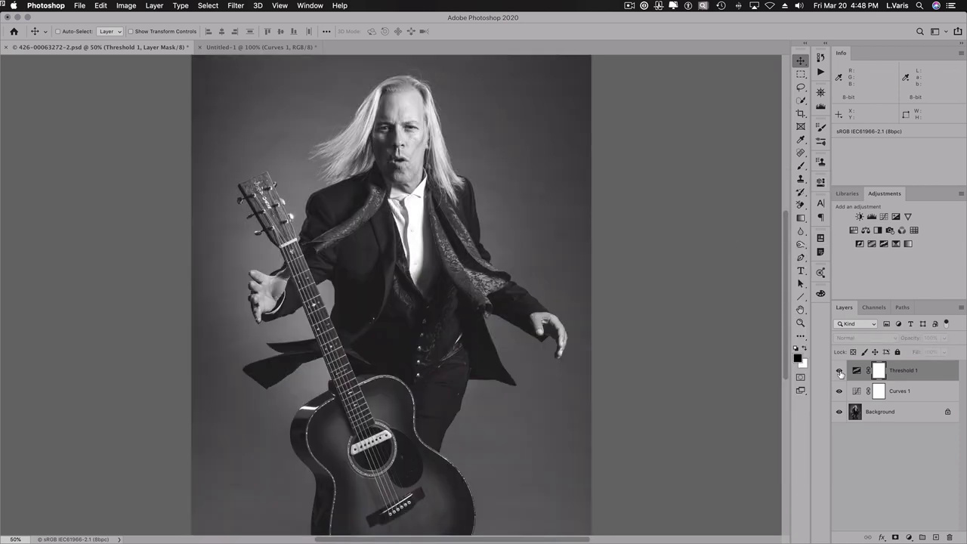
{"action": "left_click", "coordinate": [839, 370]}
{"action": "left_click", "coordinate": [839, 371]}
{"action": "left_click", "coordinate": [838, 370]}
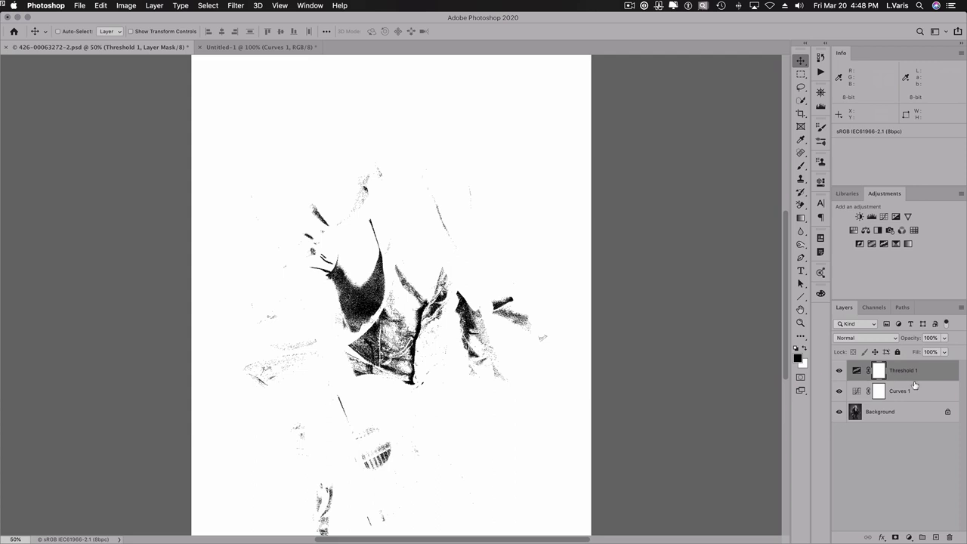
Merge all visible layers into a new Layer 1 and toggle it off and on to compare.
{"action": "left_click", "coordinate": [961, 309]}
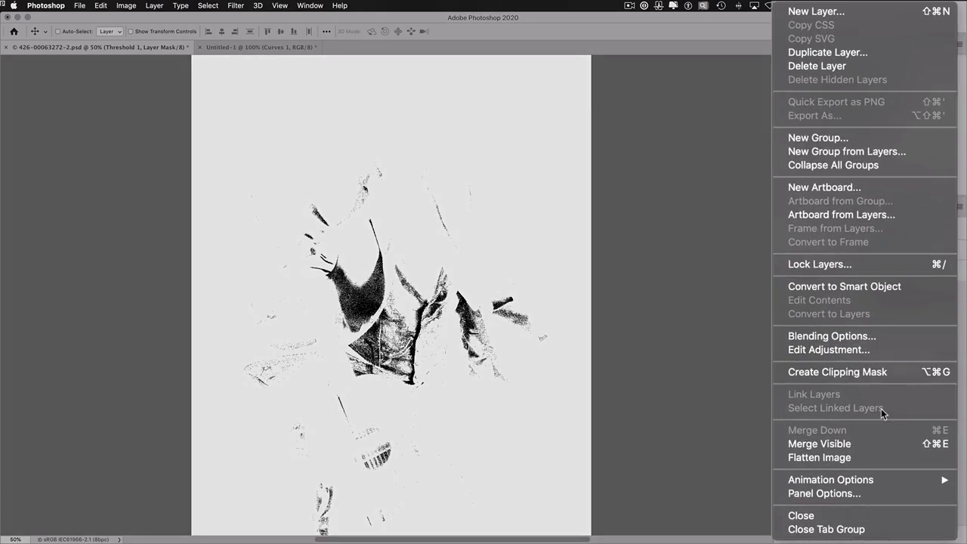
{"action": "left_click", "coordinate": [860, 448], "text": "alt"}
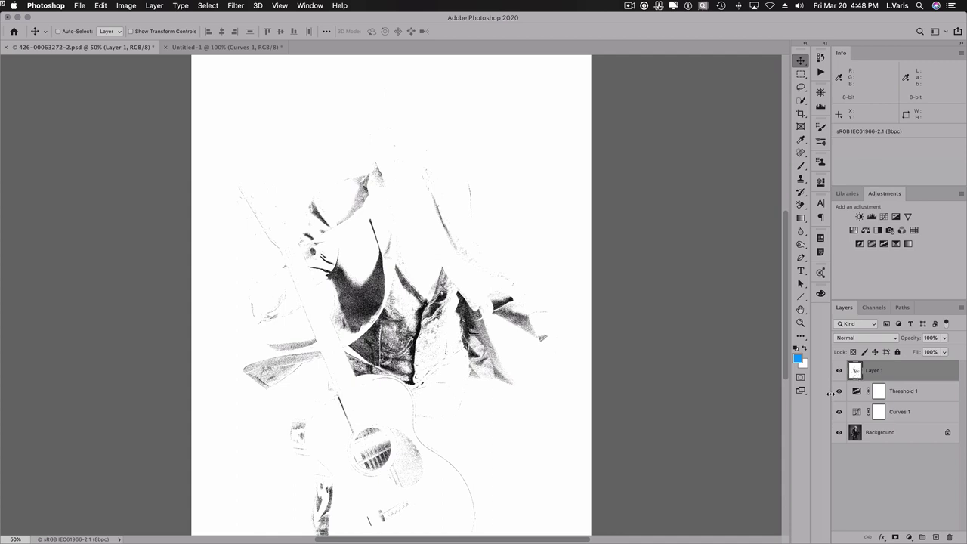
{"action": "left_click", "coordinate": [839, 371]}
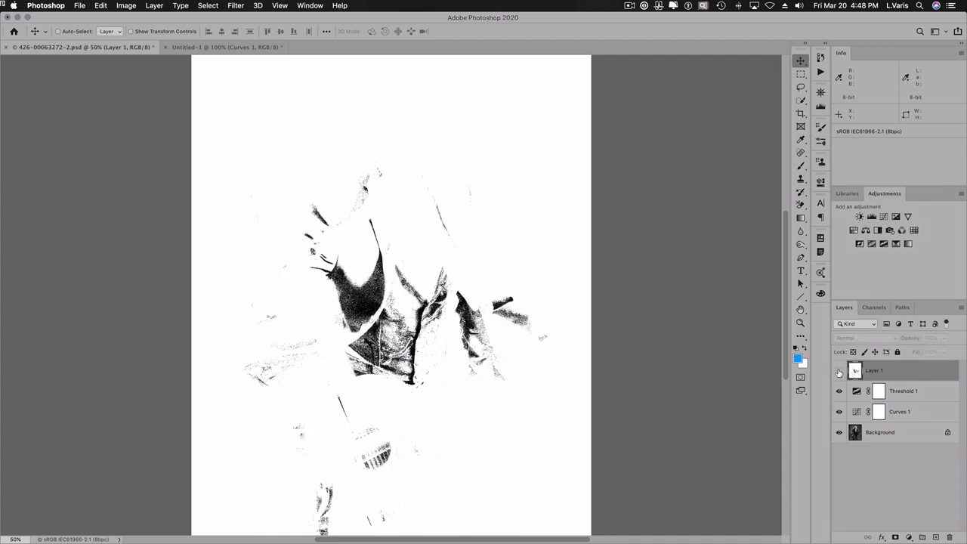
{"action": "left_click", "coordinate": [839, 371]}
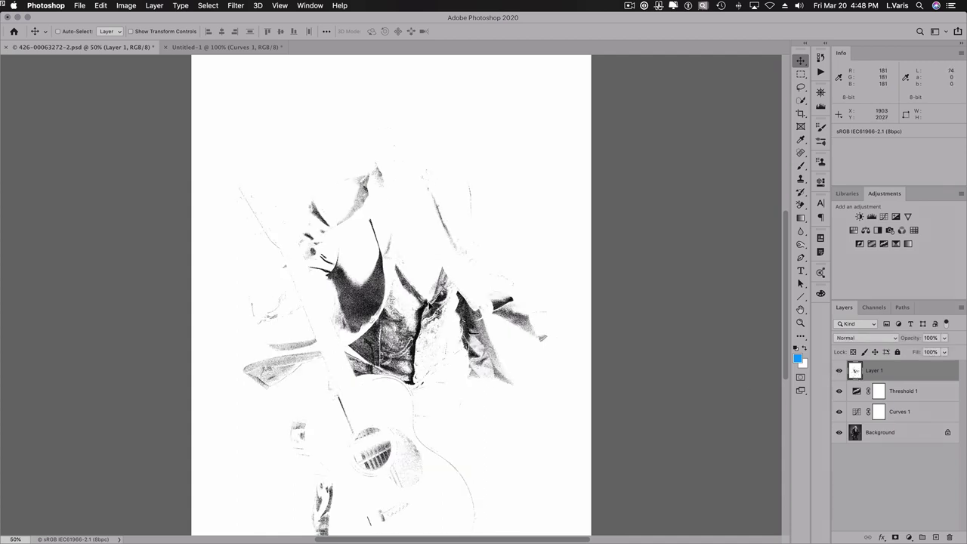
{"action": "left_click", "coordinate": [839, 371]}
{"action": "left_click", "coordinate": [839, 371]}
{"action": "left_click", "coordinate": [839, 371]}
{"action": "left_click", "coordinate": [838, 371]}
Hide Layer 1 and raise the Threshold 1 level to 32.
{"action": "left_click", "coordinate": [839, 370]}
{"action": "left_click", "coordinate": [856, 391]}
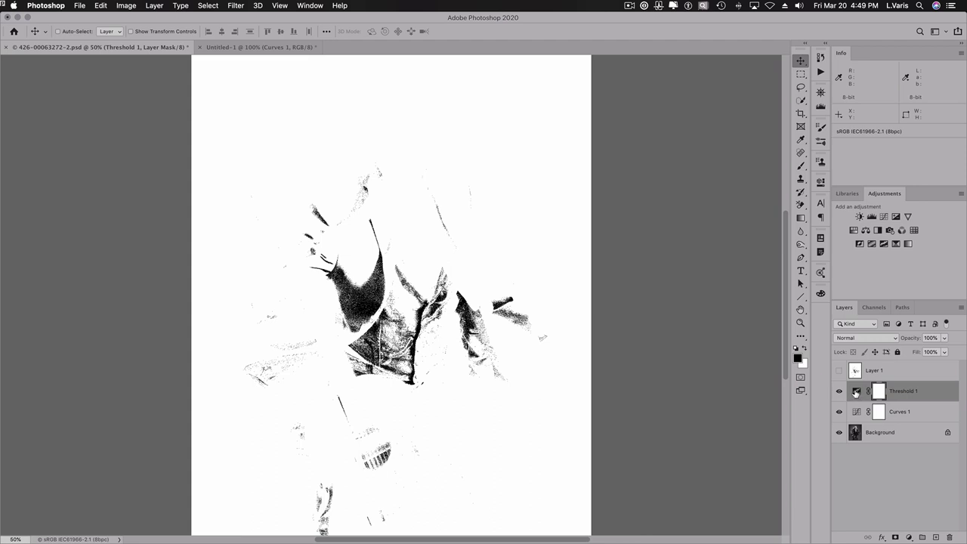
{"action": "double_click", "coordinate": [857, 391]}
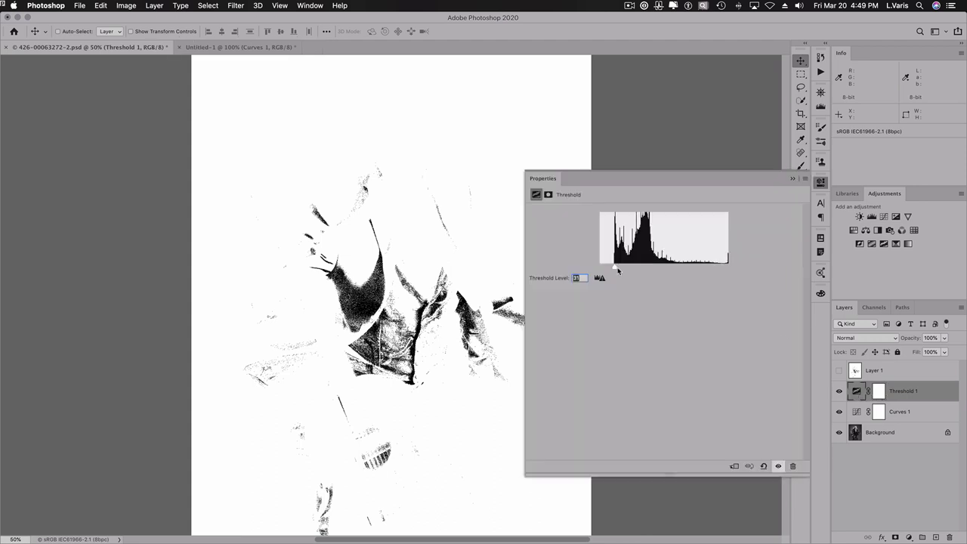
{"action": "left_click_drag", "start_coordinate": [616, 268], "coordinate": [618, 267]}
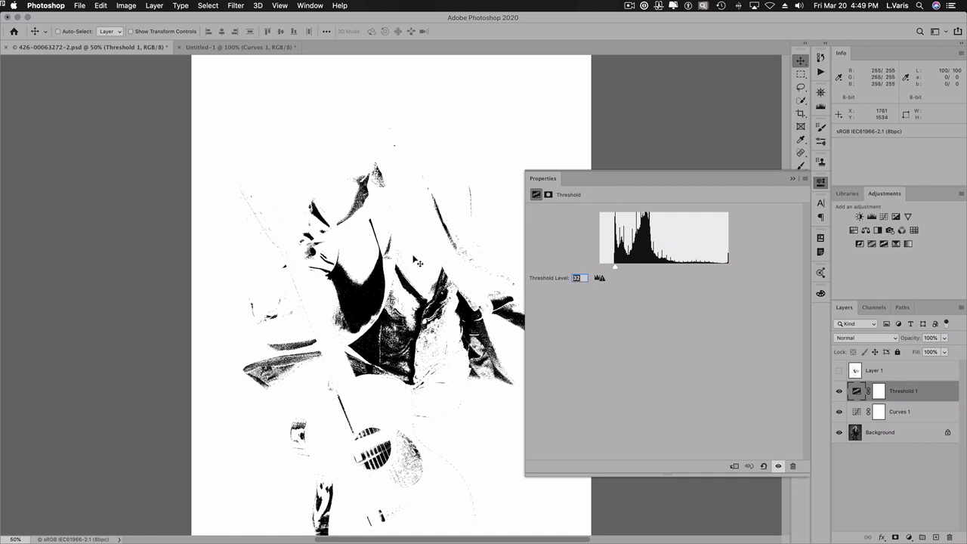
{"action": "left_click_drag", "start_coordinate": [411, 259], "coordinate": [338, 261]}
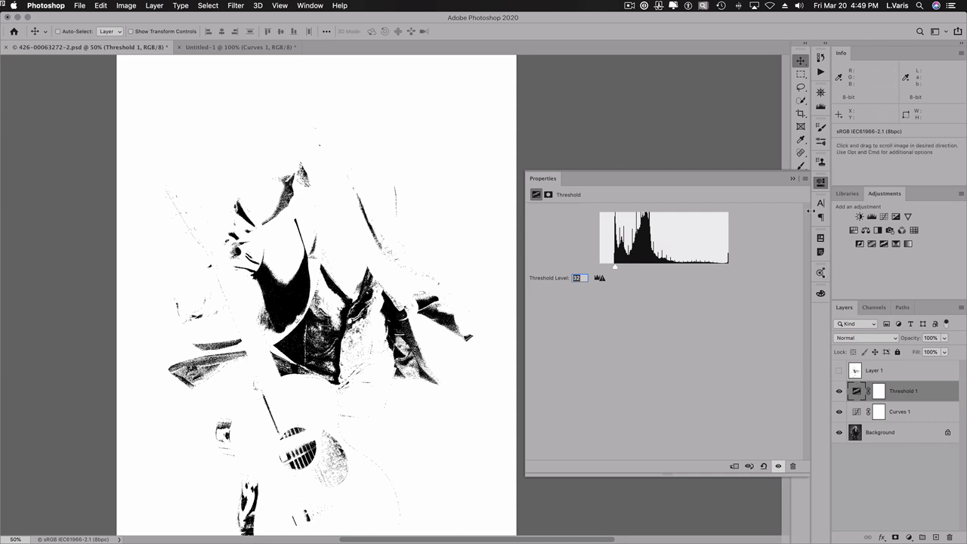
{"action": "left_click", "coordinate": [822, 187]}
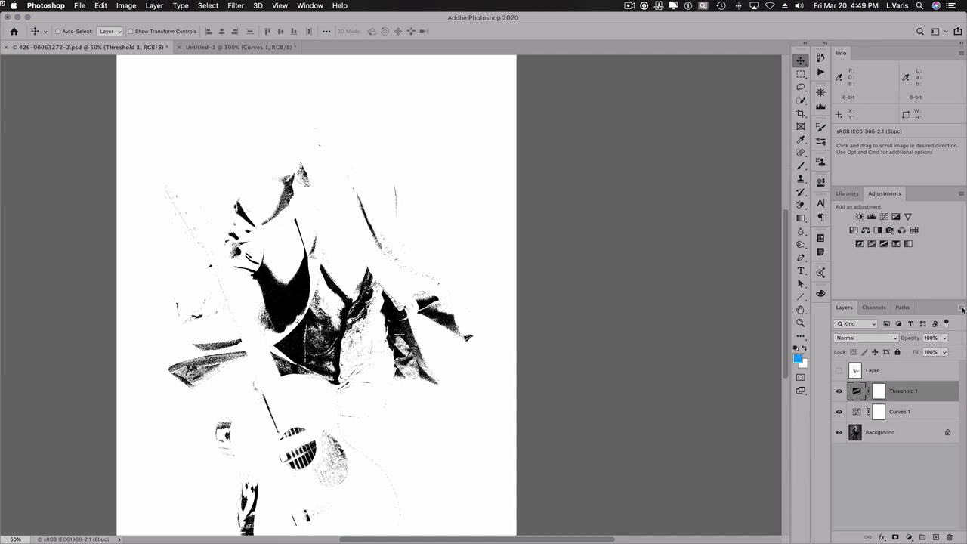
{"action": "left_click", "coordinate": [962, 309]}
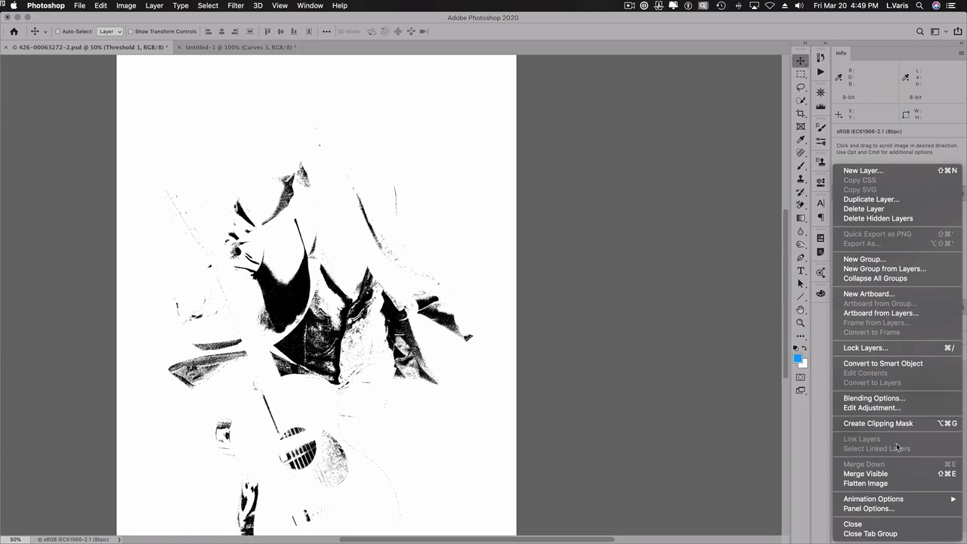
Merge visible layers into Layer 2, move it above Layer 1, and compare with Layer 1 visible.
{"action": "left_click", "coordinate": [889, 475], "text": "alt"}
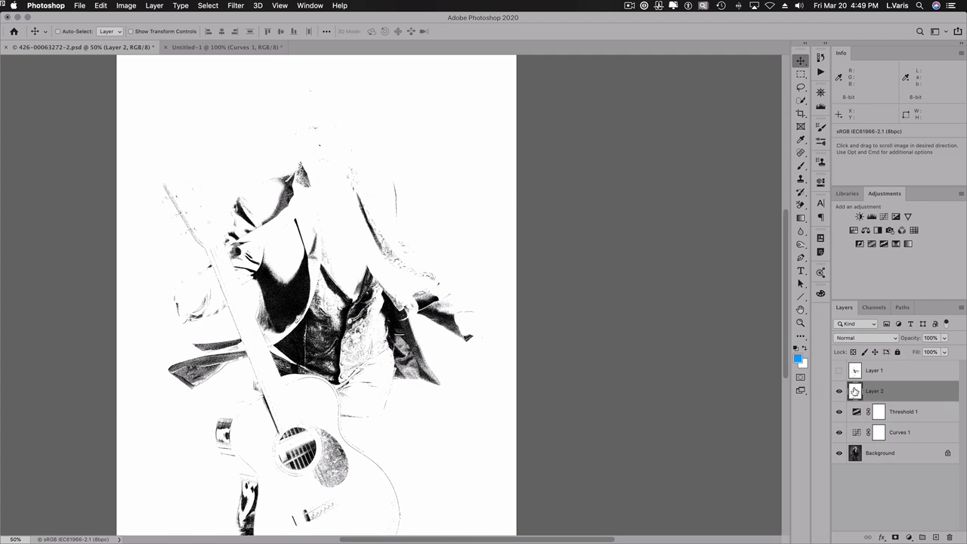
{"action": "left_click_drag", "start_coordinate": [855, 391], "coordinate": [852, 367]}
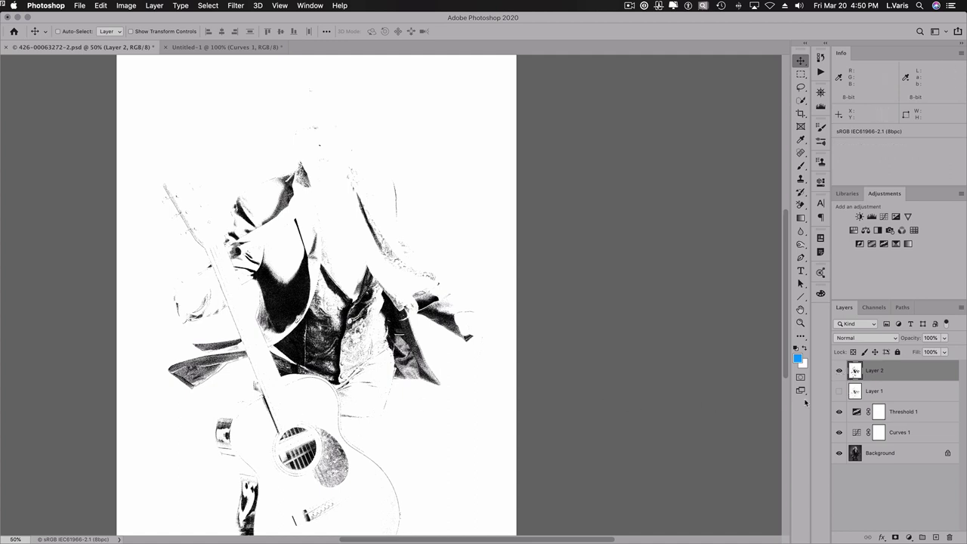
{"action": "left_click", "coordinate": [840, 372]}
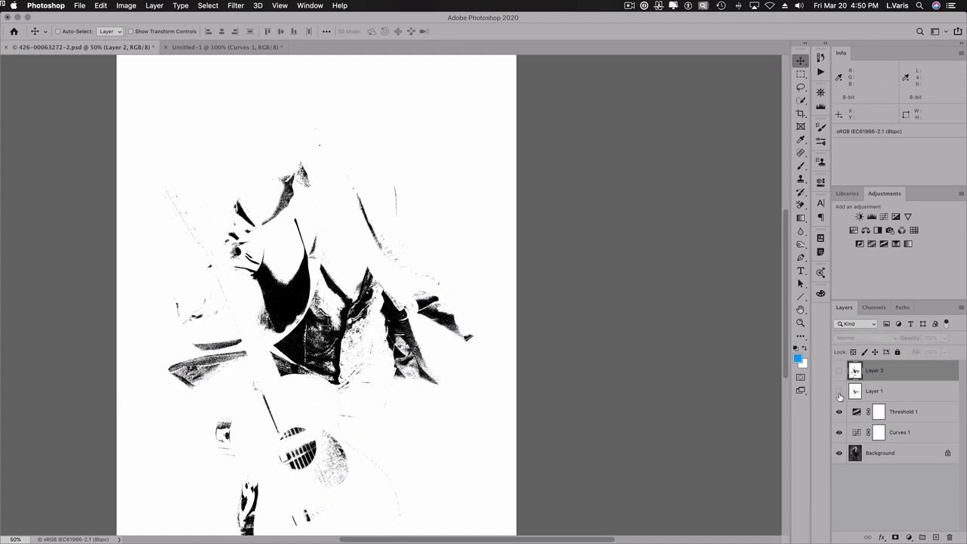
{"action": "left_click", "coordinate": [838, 392]}
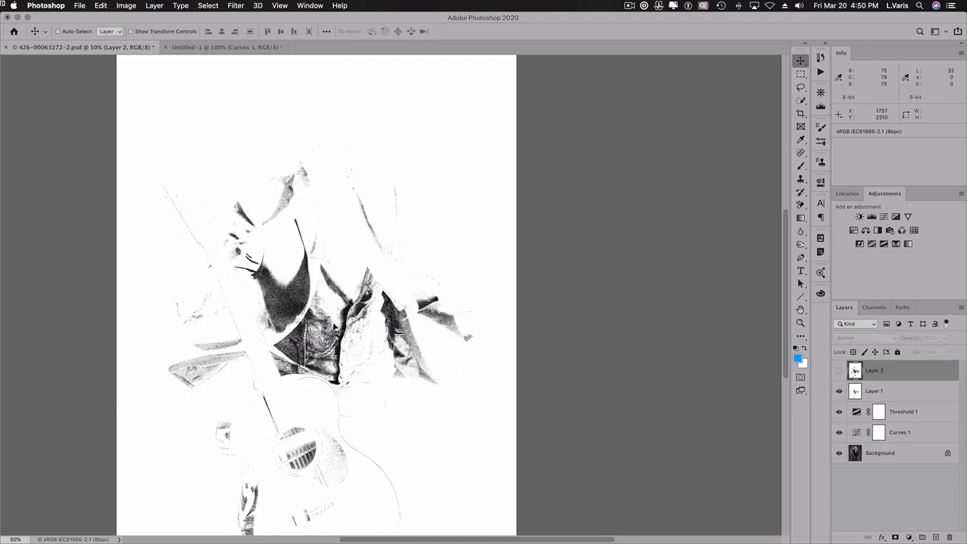
{"action": "left_click", "coordinate": [839, 372]}
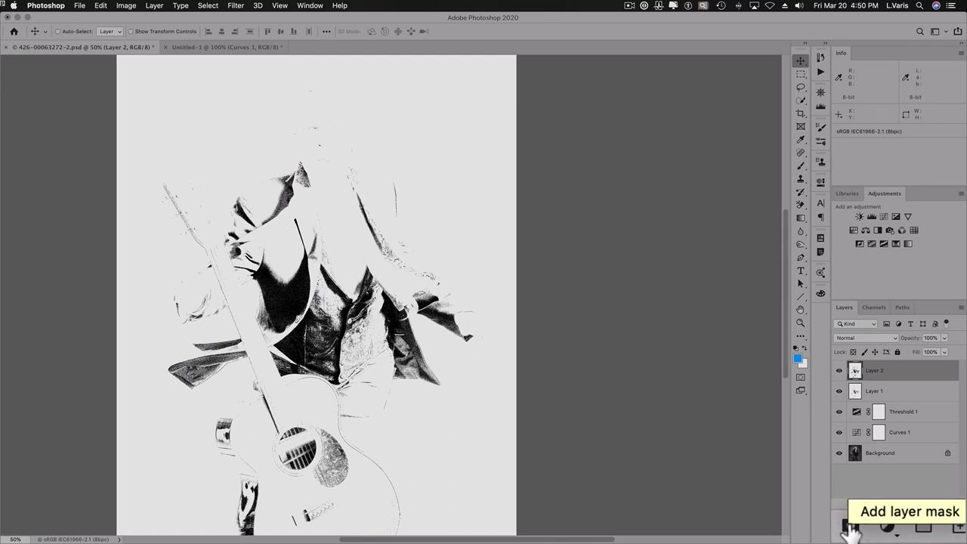
Add a black mask to Layer 2 and paint white to reveal the guitar soundhole and knob.
{"action": "left_click", "coordinate": [896, 537], "text": "alt"}
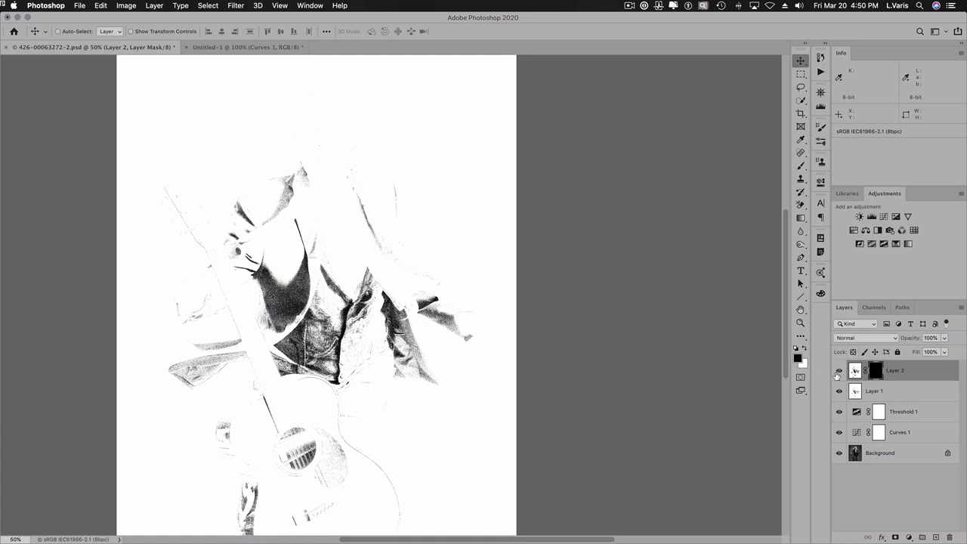
{"action": "left_click", "coordinate": [801, 165]}
{"action": "left_click", "coordinate": [805, 349]}
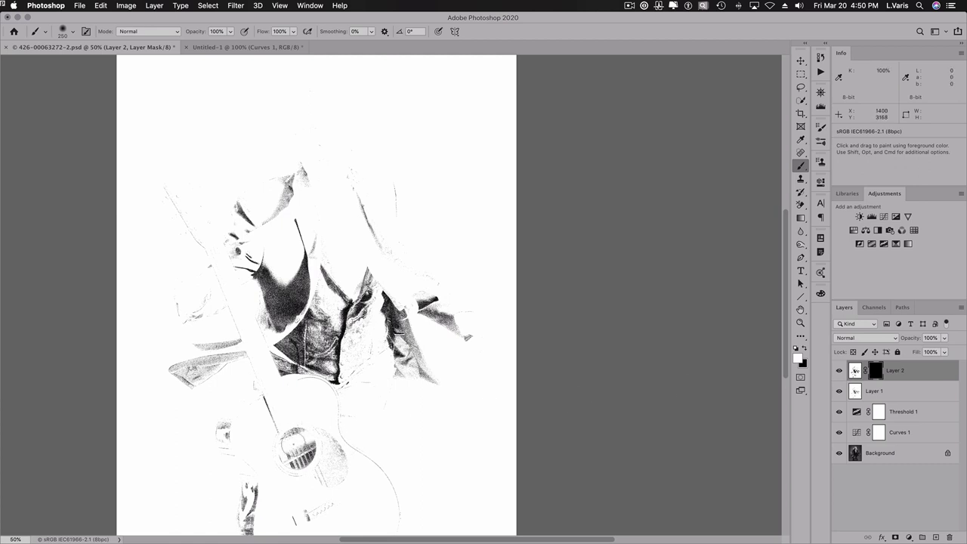
{"action": "mouse_move", "coordinate": [297, 440]}
{"action": "left_mouse_down"}
{"action": "mouse_move", "coordinate": [304, 450]}
{"action": "mouse_move", "coordinate": [301, 437]}
{"action": "mouse_move", "coordinate": [287, 437]}
{"action": "mouse_move", "coordinate": [318, 441]}
{"action": "mouse_move", "coordinate": [333, 467]}
{"action": "mouse_move", "coordinate": [326, 473]}
{"action": "left_mouse_up"}
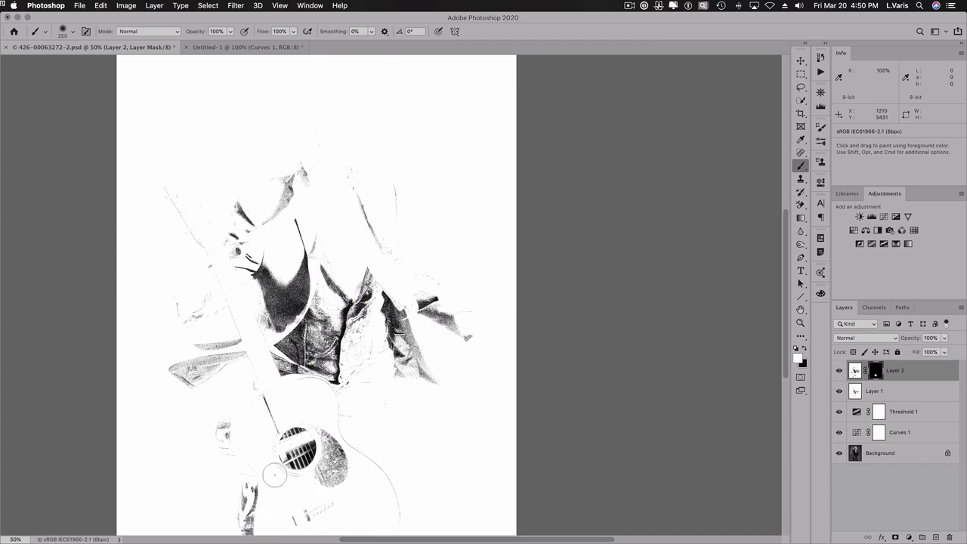
{"action": "mouse_move", "coordinate": [226, 438]}
{"action": "left_mouse_down"}
{"action": "mouse_move", "coordinate": [253, 500]}
{"action": "mouse_move", "coordinate": [240, 531]}
{"action": "left_mouse_up"}
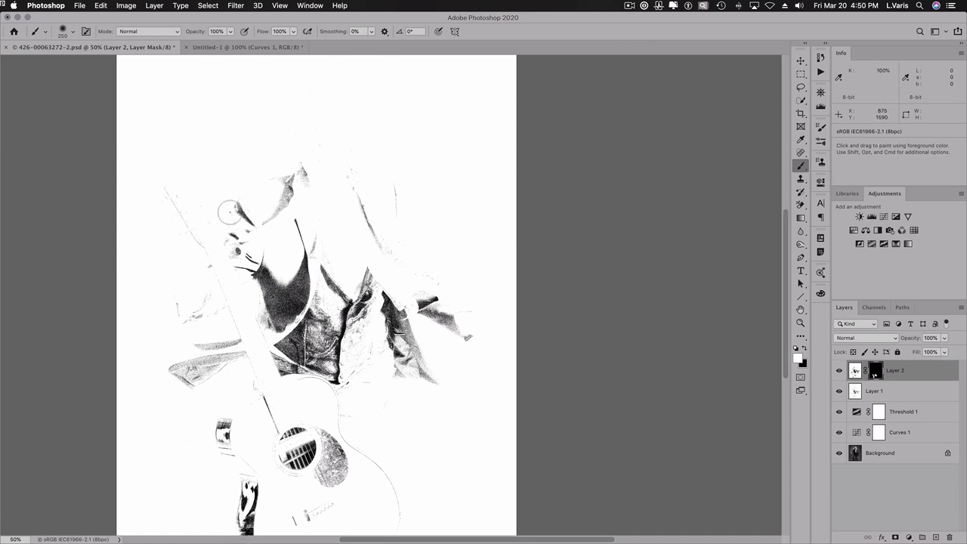
Mask out Layer 2 along the guitar neck, right sleeve and shoulder with a smaller brush.
{"action": "mouse_move", "coordinate": [155, 182]}
{"action": "left_mouse_down"}
{"action": "mouse_move", "coordinate": [196, 244]}
{"action": "mouse_move", "coordinate": [180, 182]}
{"action": "mouse_move", "coordinate": [172, 213]}
{"action": "mouse_move", "coordinate": [210, 250]}
{"action": "left_mouse_up"}
{"action": "mouse_move", "coordinate": [358, 190]}
{"action": "left_mouse_down"}
{"action": "mouse_move", "coordinate": [392, 265]}
{"action": "mouse_move", "coordinate": [421, 281]}
{"action": "mouse_move", "coordinate": [403, 189]}
{"action": "mouse_move", "coordinate": [409, 259]}
{"action": "mouse_move", "coordinate": [396, 243]}
{"action": "mouse_move", "coordinate": [399, 254]}
{"action": "mouse_move", "coordinate": [449, 280]}
{"action": "left_mouse_up"}
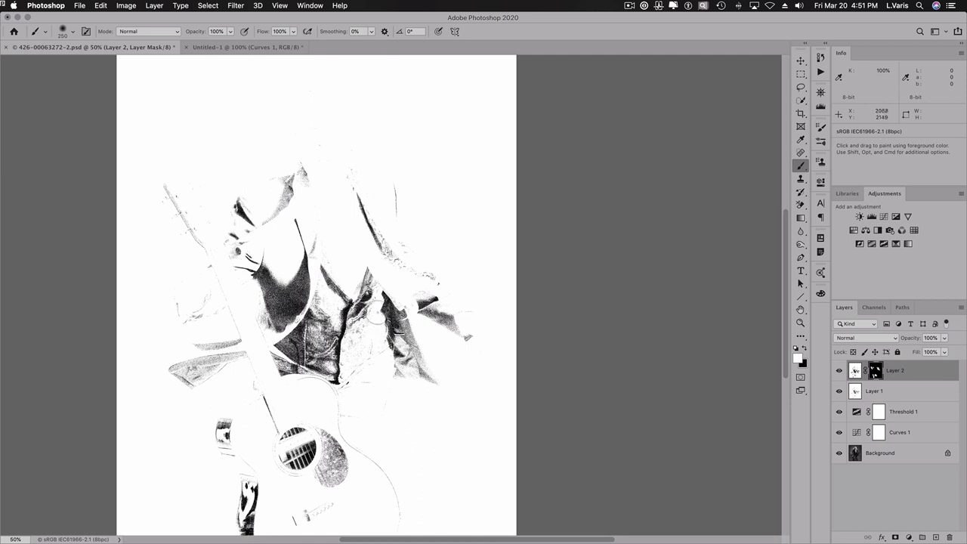
{"action": "key", "text": "bracketleft"}
{"action": "key", "text": "bracketleft"}
{"action": "key", "text": "bracketleft"}
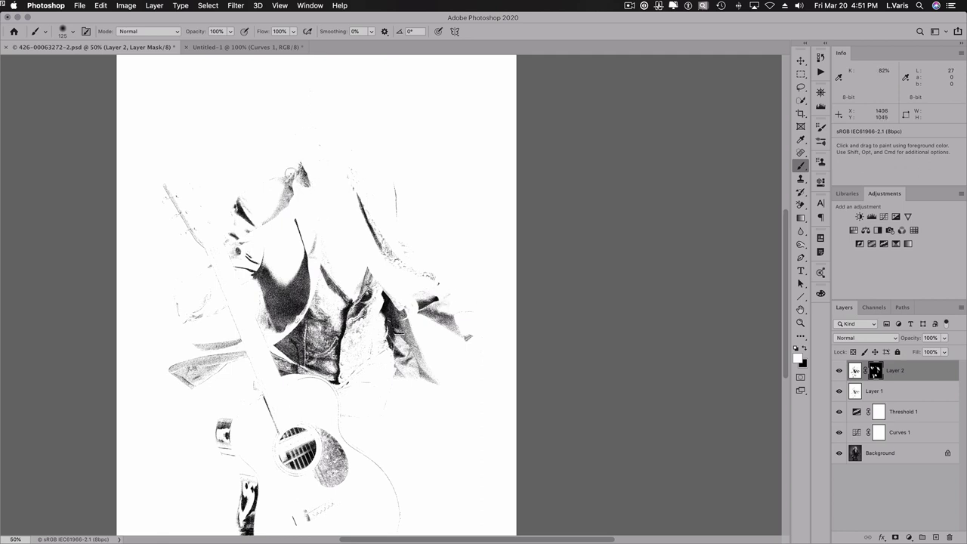
{"action": "mouse_move", "coordinate": [289, 174]}
{"action": "left_mouse_down"}
{"action": "mouse_move", "coordinate": [294, 215]}
{"action": "mouse_move", "coordinate": [314, 205]}
{"action": "mouse_move", "coordinate": [320, 236]}
{"action": "left_mouse_up"}
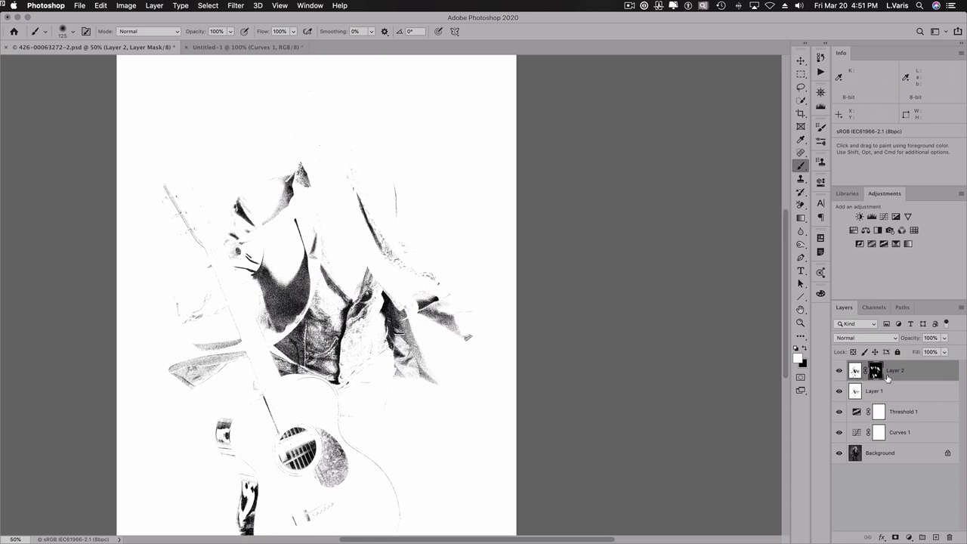
Toggle Layer 2 off and on to compare the masked result.
{"action": "left_click", "coordinate": [839, 371]}
{"action": "left_click", "coordinate": [839, 371]}
{"action": "left_click", "coordinate": [839, 371]}
{"action": "left_click", "coordinate": [839, 371]}
Merge Layer 2 down into Layer 1, set it to Multiply, and hide Threshold 1.
{"action": "left_click", "coordinate": [961, 308]}
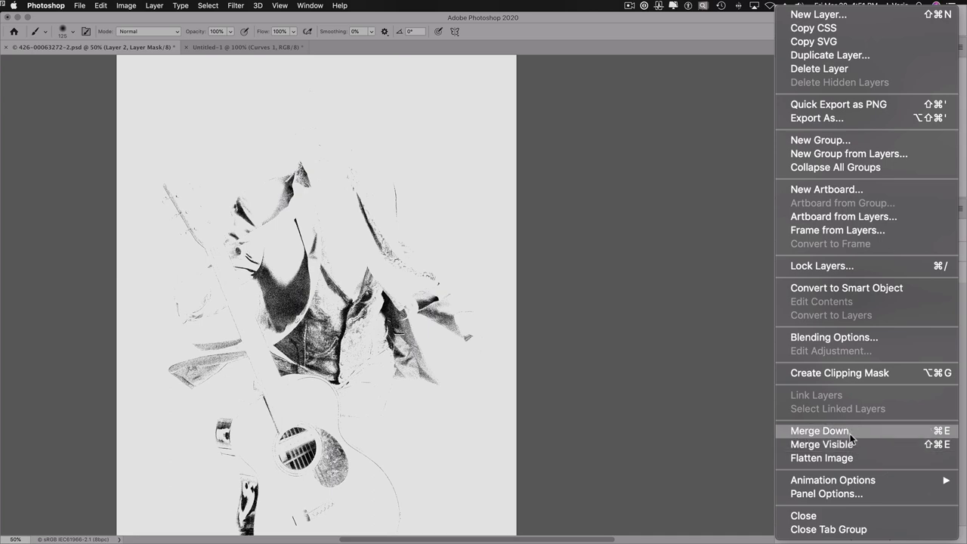
{"action": "left_click", "coordinate": [854, 431]}
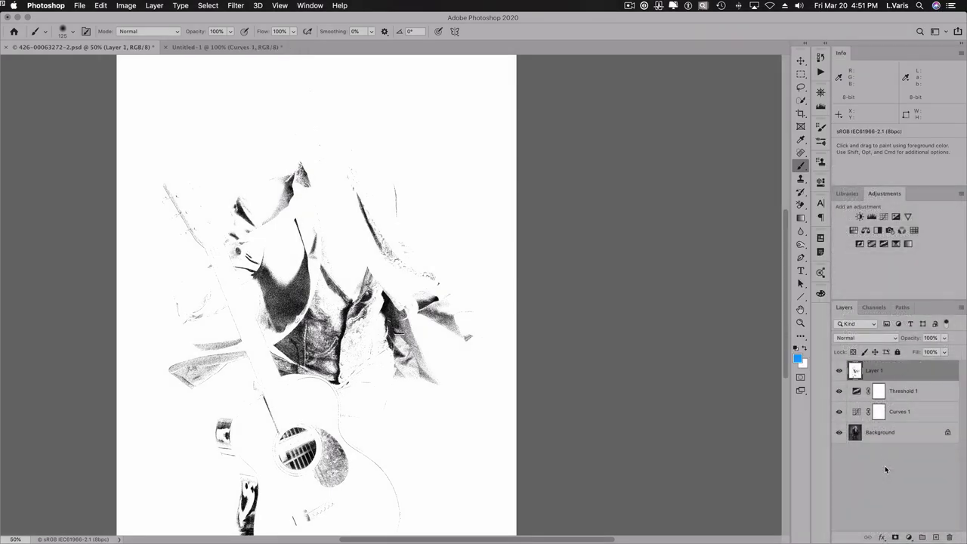
{"action": "left_click", "coordinate": [871, 338]}
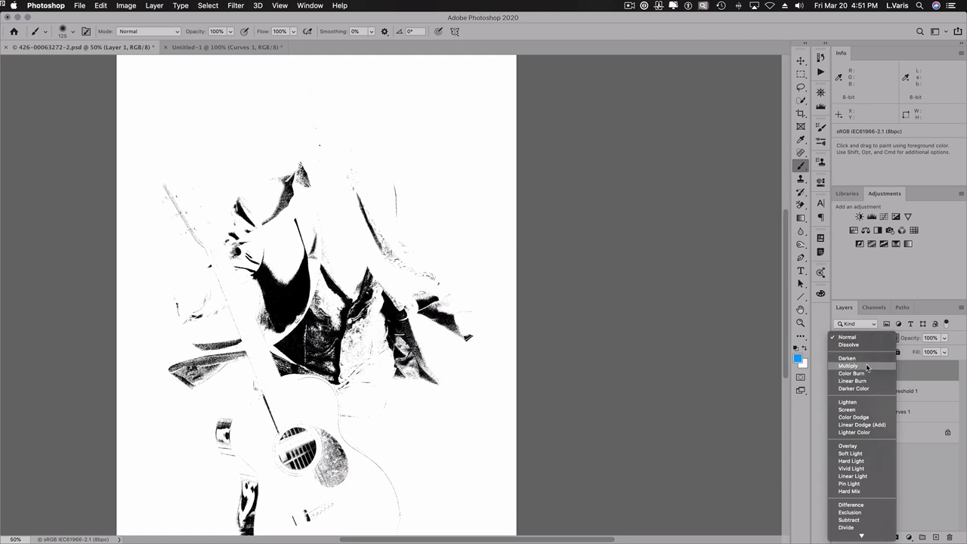
{"action": "left_click", "coordinate": [867, 366]}
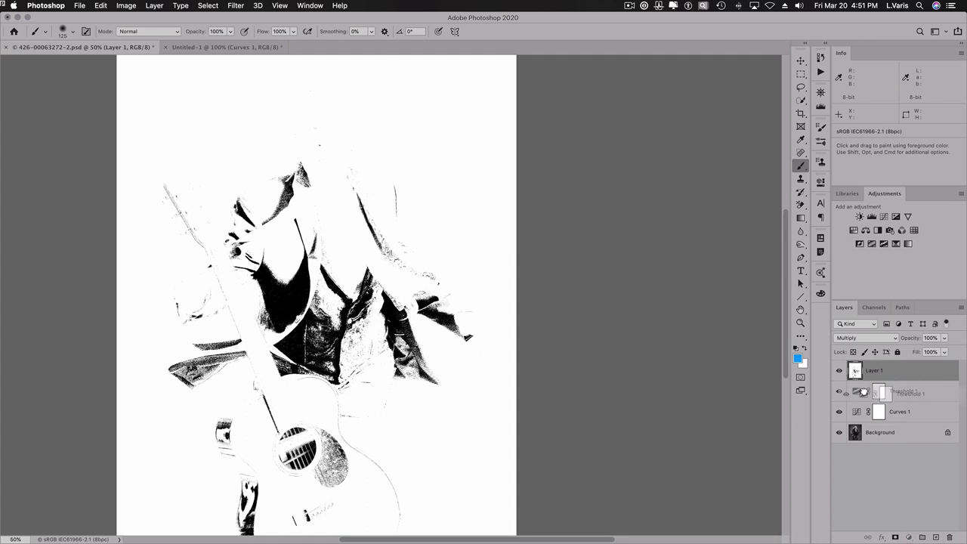
{"action": "left_click", "coordinate": [878, 391]}
{"action": "left_click", "coordinate": [840, 391]}
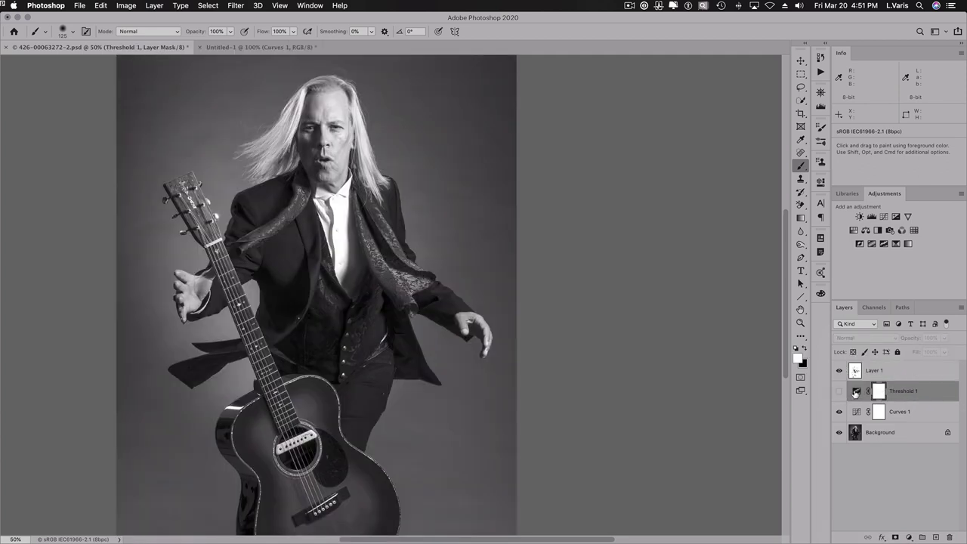
{"action": "left_click", "coordinate": [839, 371]}
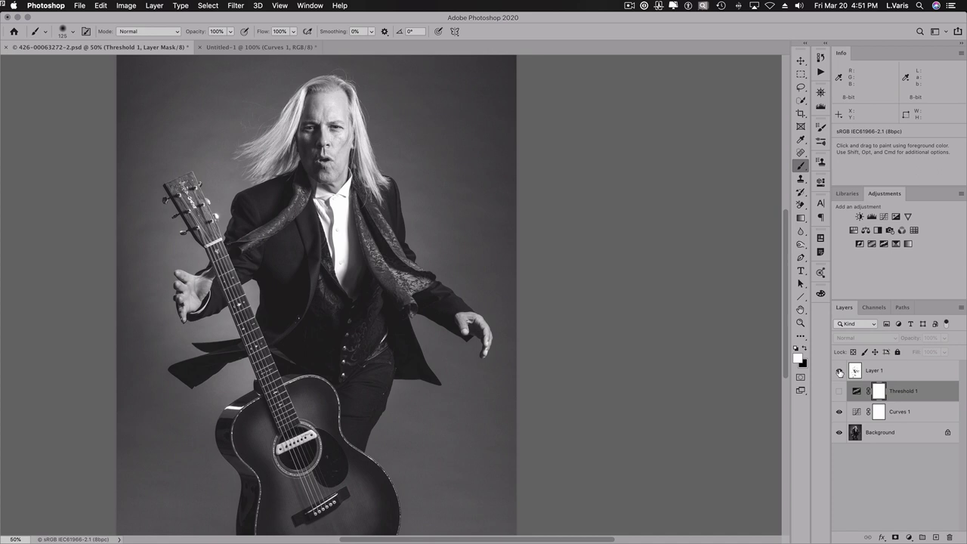
{"action": "left_click", "coordinate": [840, 371]}
{"action": "left_click", "coordinate": [840, 371]}
{"action": "left_click", "coordinate": [839, 372]}
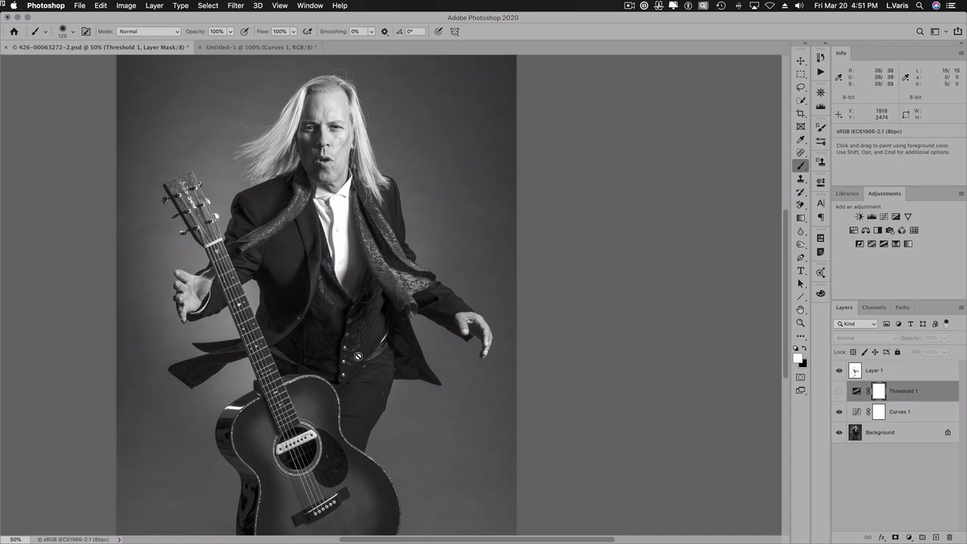
{"action": "left_click", "coordinate": [839, 435], "text": "alt"}
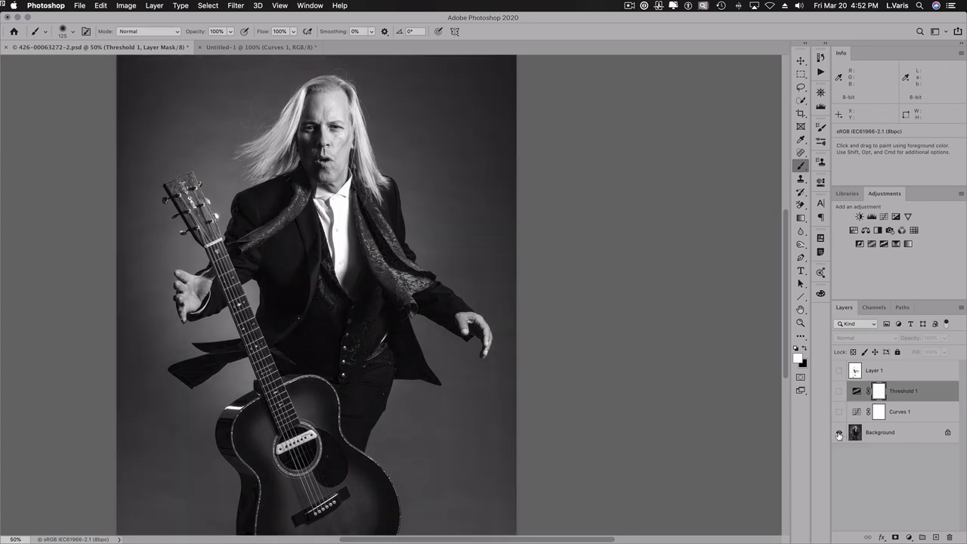
{"action": "left_click", "coordinate": [838, 435], "text": "alt"}
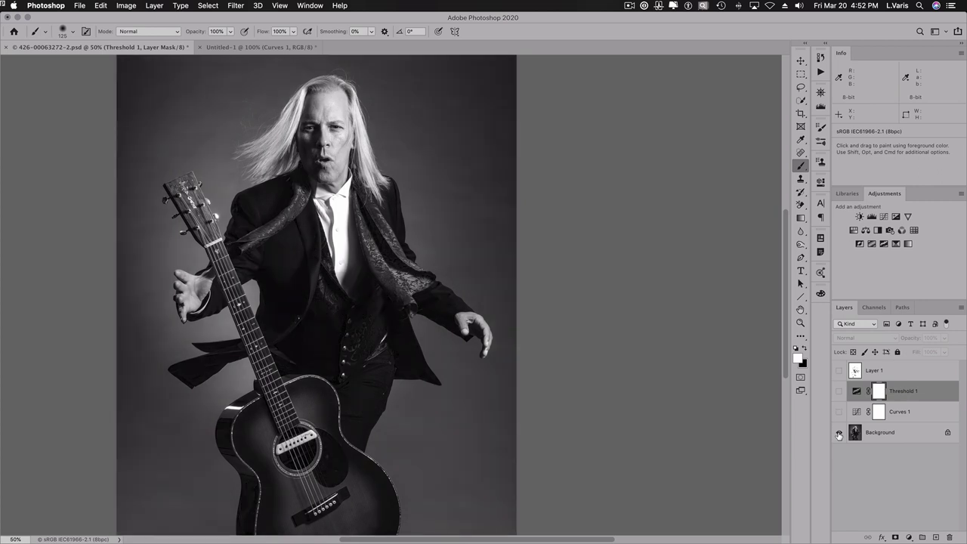
Compare the Background alone, then rename Layer 1 to 'threshold blacks'.
{"action": "left_click", "coordinate": [839, 435], "text": "alt"}
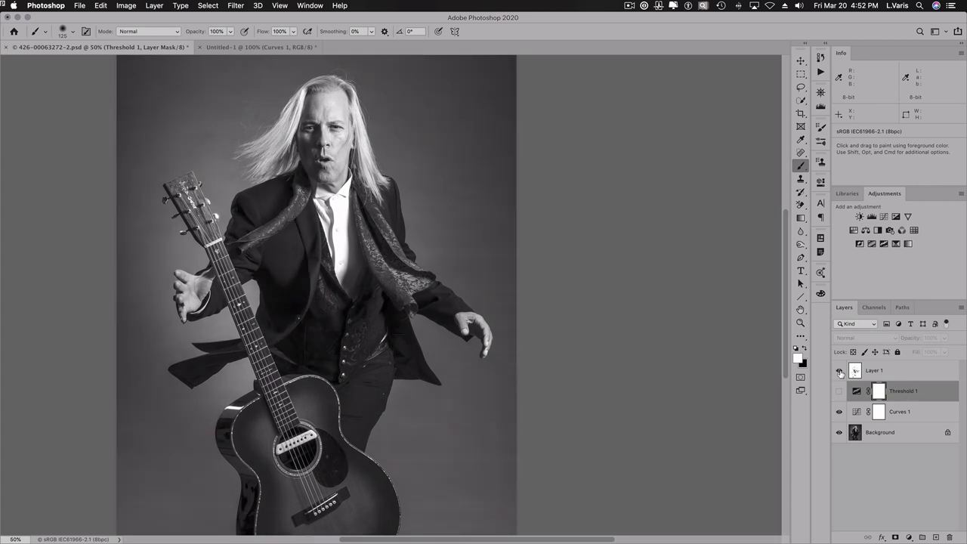
{"action": "double_click", "coordinate": [875, 371]}
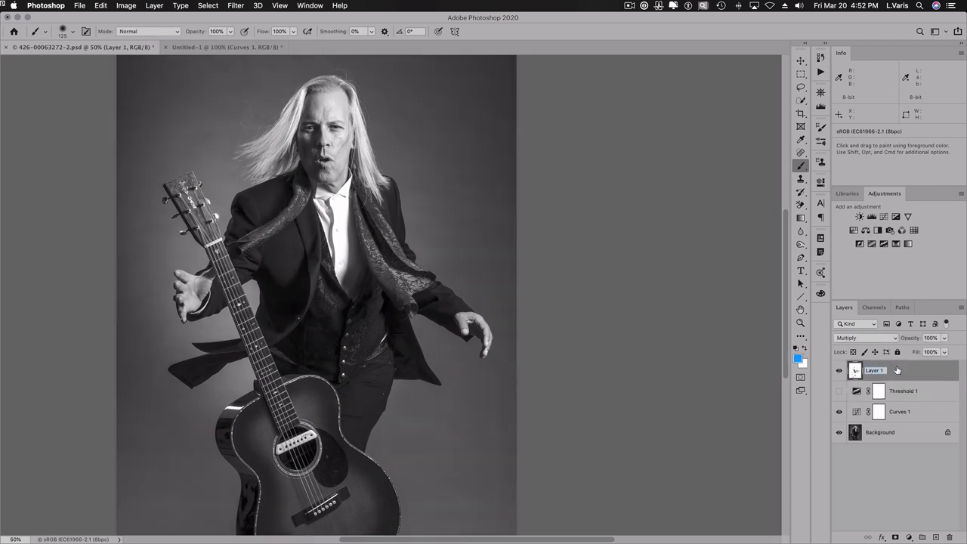
{"action": "type", "text": "f"}
{"action": "key", "text": "Return"}
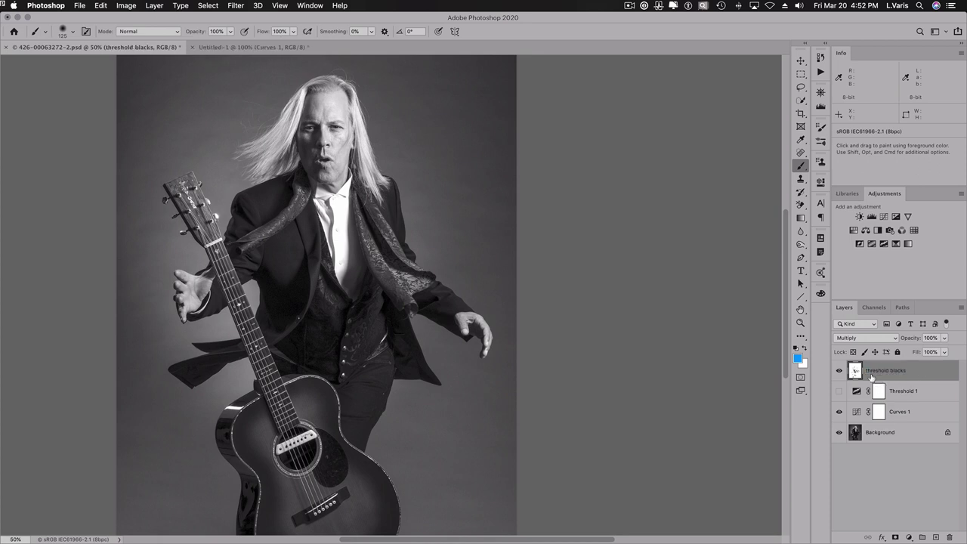
{"action": "left_click", "coordinate": [839, 372]}
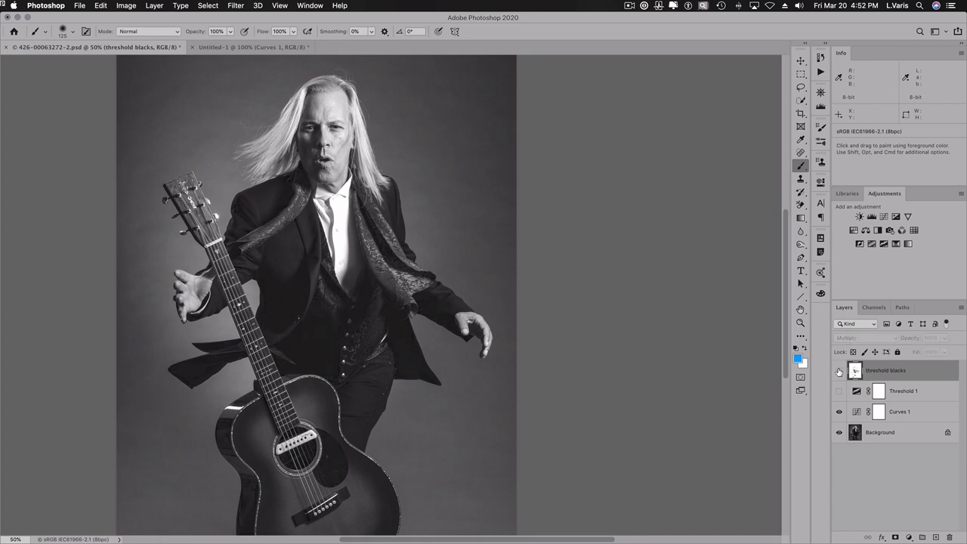
{"action": "left_click", "coordinate": [839, 371]}
{"action": "left_click", "coordinate": [839, 371]}
{"action": "left_click", "coordinate": [839, 371]}
{"action": "left_click", "coordinate": [839, 371]}
{"action": "left_click", "coordinate": [839, 374]}
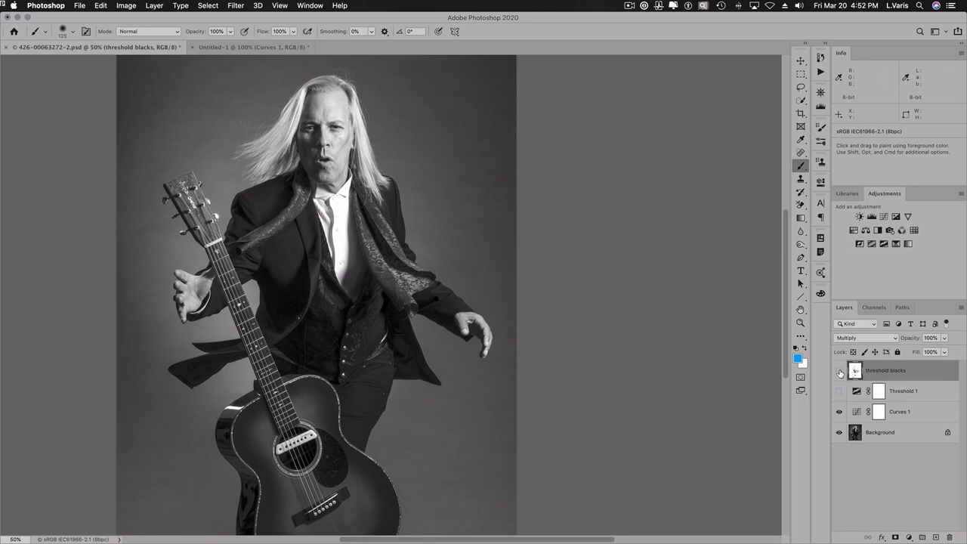
{"action": "left_click", "coordinate": [839, 371]}
{"action": "left_click", "coordinate": [839, 371]}
{"action": "key", "text": "super+minus"}
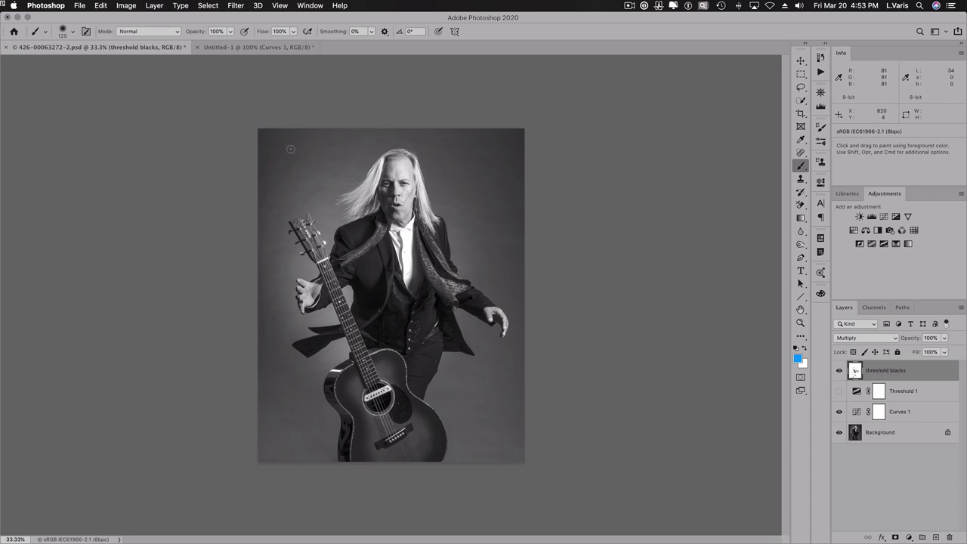
{"action": "left_click", "coordinate": [839, 435], "text": "alt"}
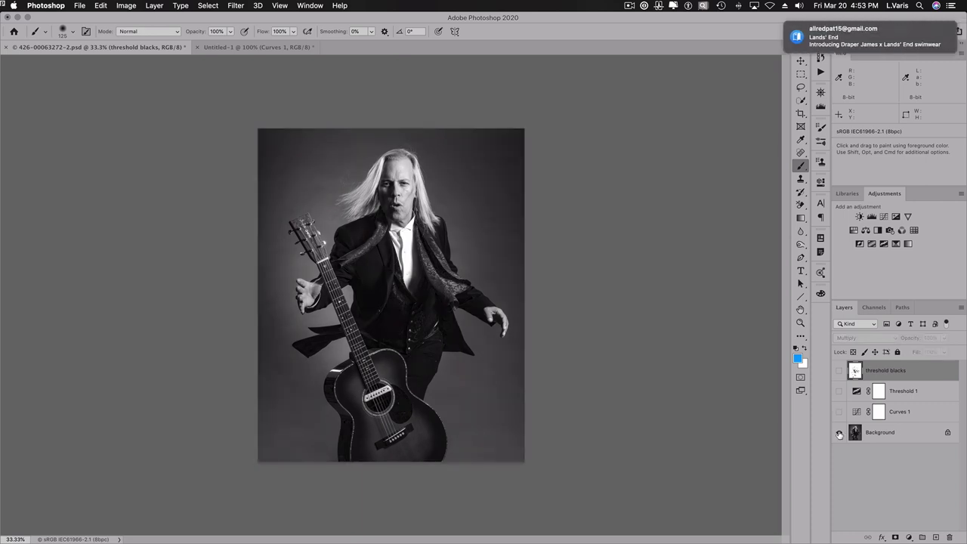
{"action": "left_click", "coordinate": [839, 435], "text": "alt"}
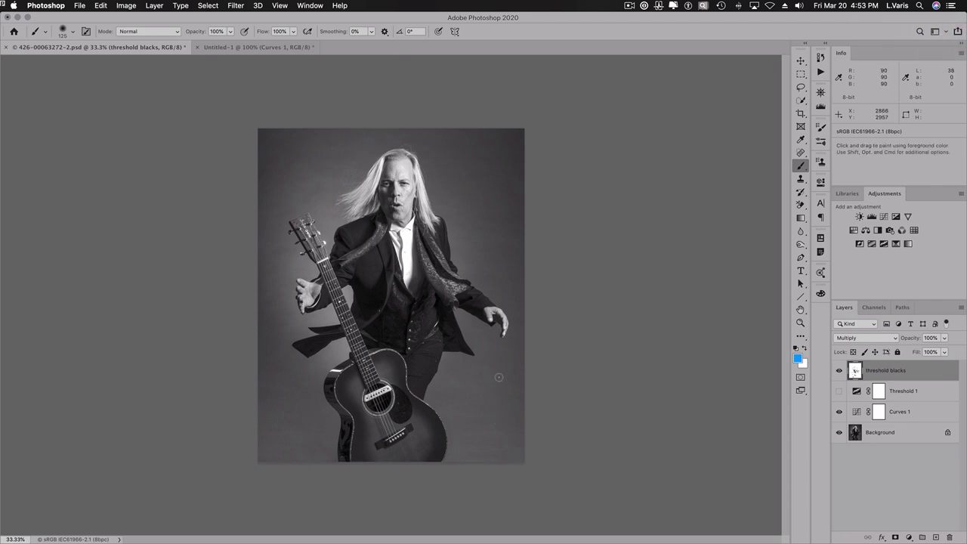
{"action": "left_click", "coordinate": [839, 432], "text": "alt"}
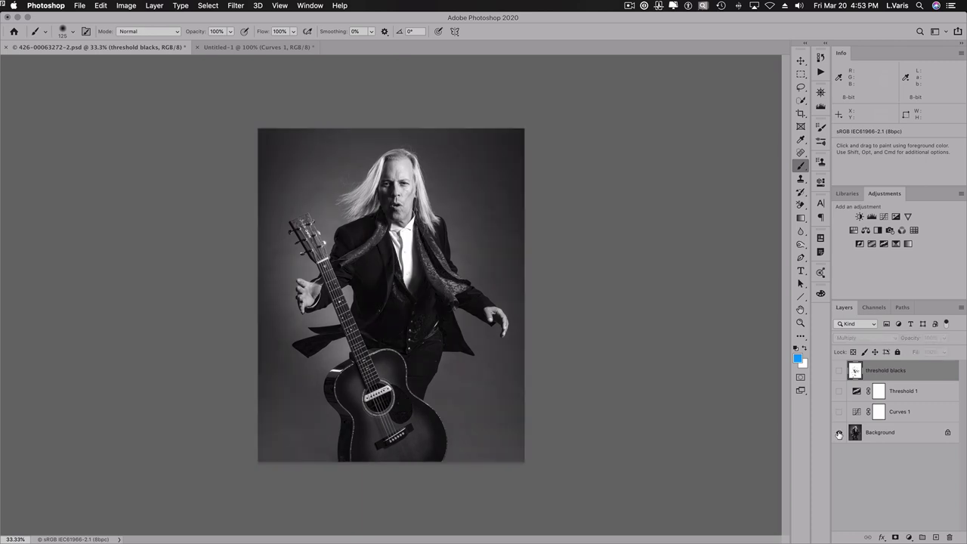
{"action": "left_click", "coordinate": [839, 433], "text": "alt"}
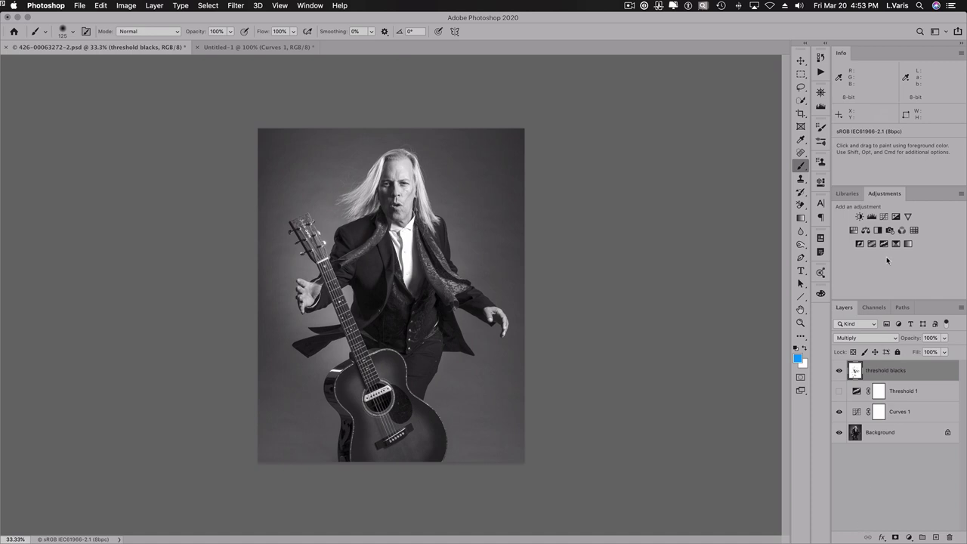
Draw a centre-out elliptical selection around the guitarist and nudge it slightly left.
{"action": "left_click", "coordinate": [801, 74]}
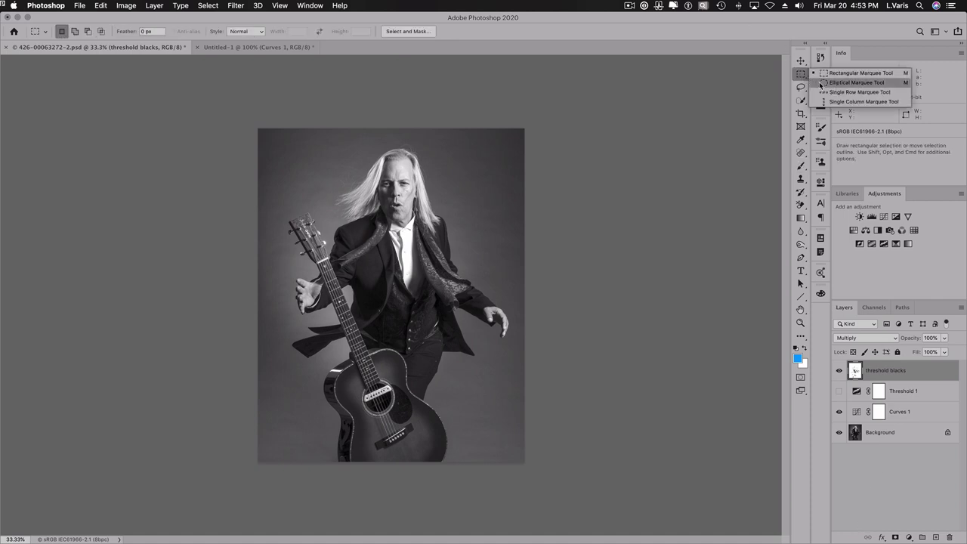
{"action": "left_click", "coordinate": [821, 84]}
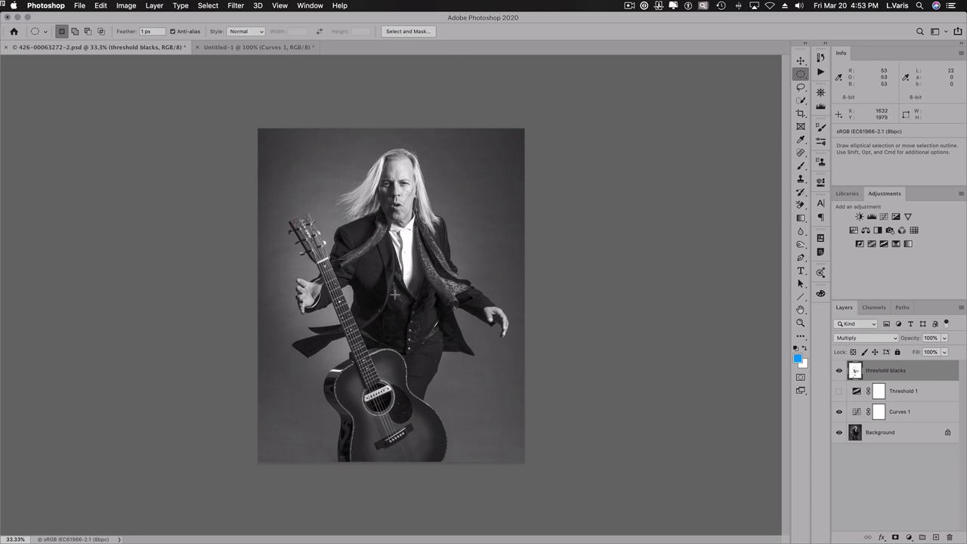
{"action": "key", "text": "alt"}
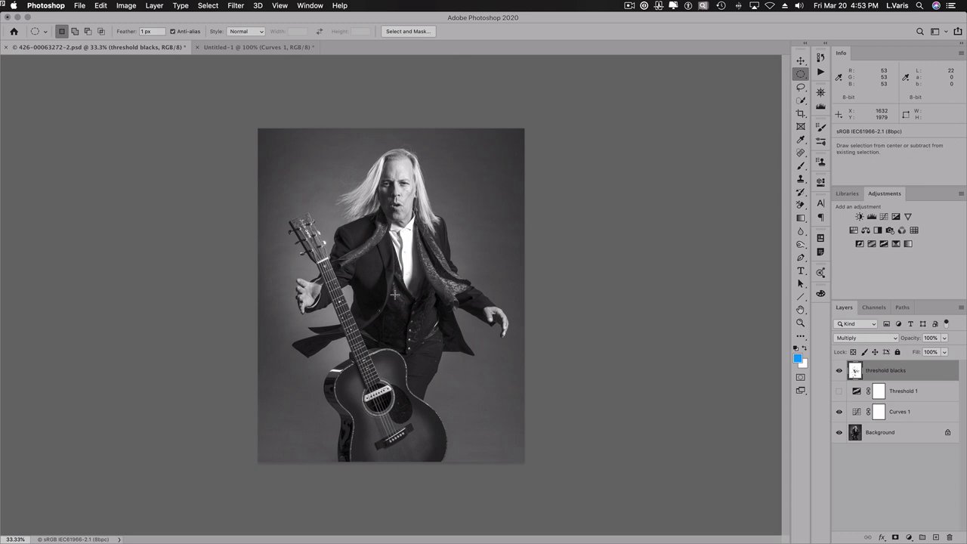
{"action": "mouse_move", "coordinate": [394, 295]}
{"action": "left_mouse_down"}
{"action": "mouse_move", "coordinate": [475, 420]}
{"action": "mouse_move", "coordinate": [515, 457]}
{"action": "left_mouse_up"}
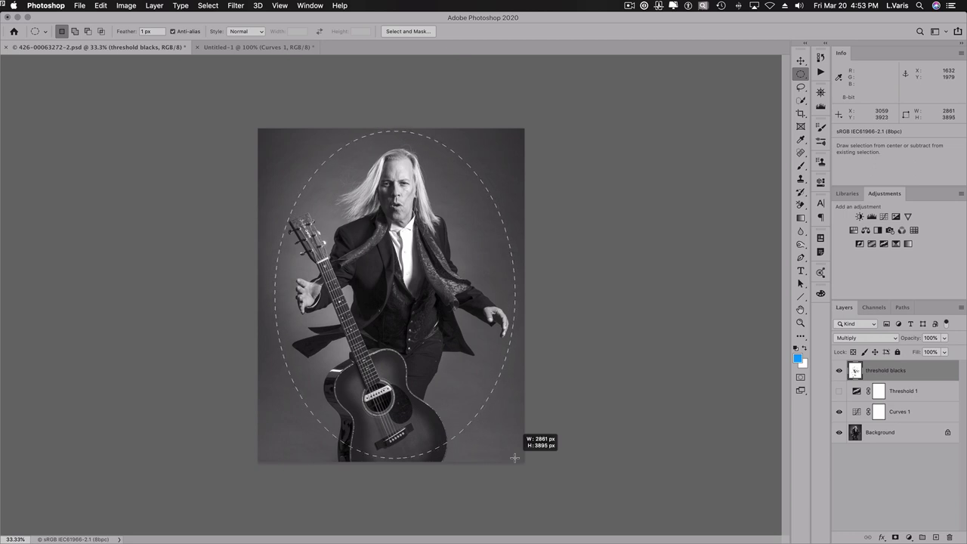
{"action": "left_click_drag", "start_coordinate": [515, 457], "coordinate": [516, 454]}
{"action": "left_click_drag", "start_coordinate": [399, 302], "coordinate": [395, 300]}
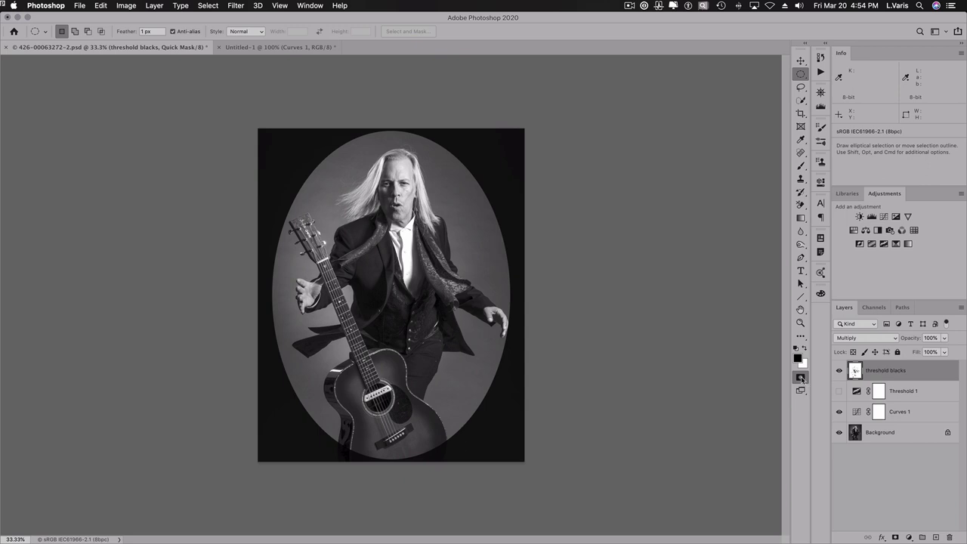
{"action": "left_click", "coordinate": [874, 308]}
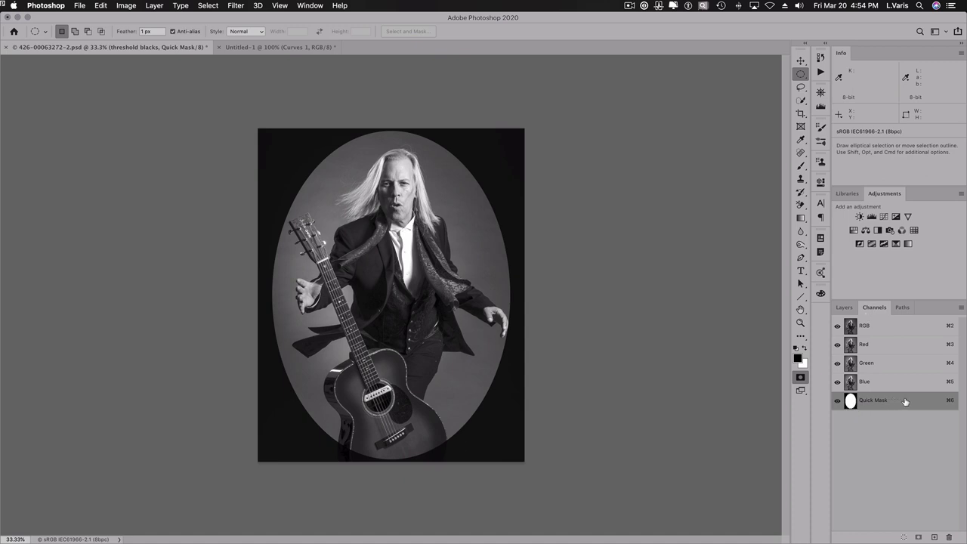
{"action": "left_click", "coordinate": [961, 307]}
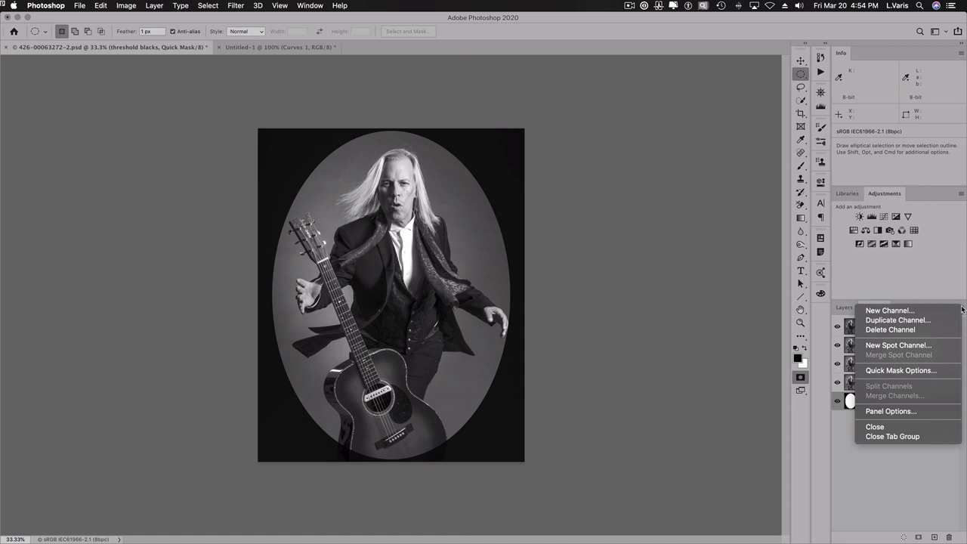
{"action": "left_click", "coordinate": [962, 309]}
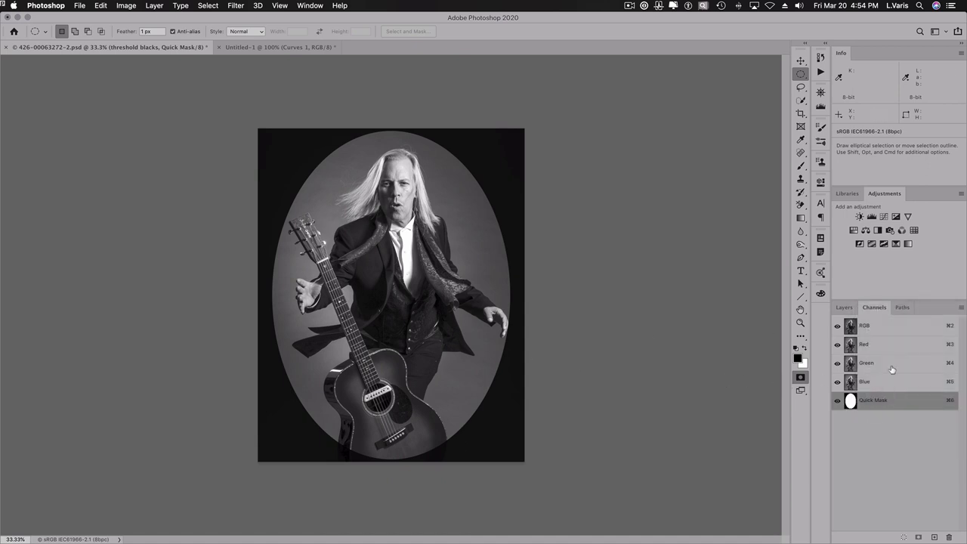
{"action": "left_click", "coordinate": [961, 308]}
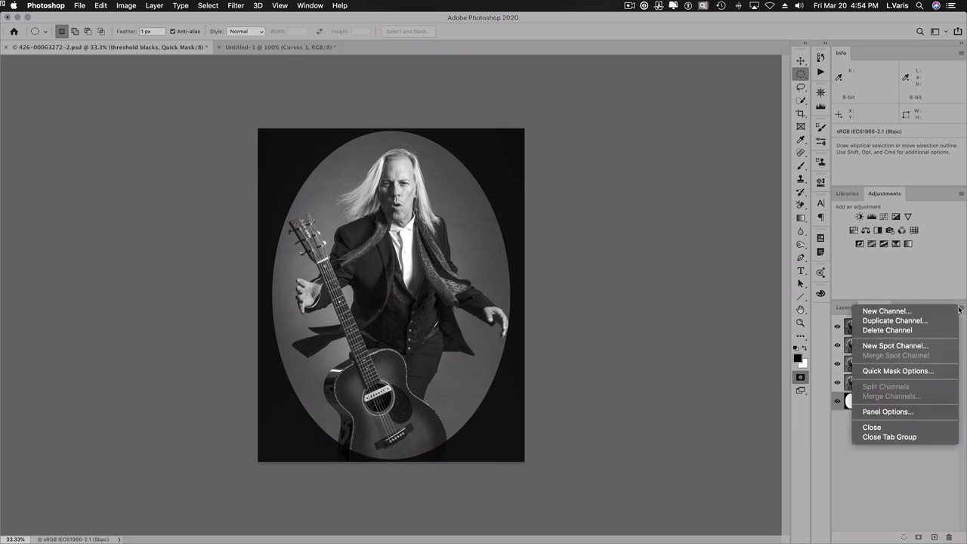
{"action": "left_click", "coordinate": [906, 372]}
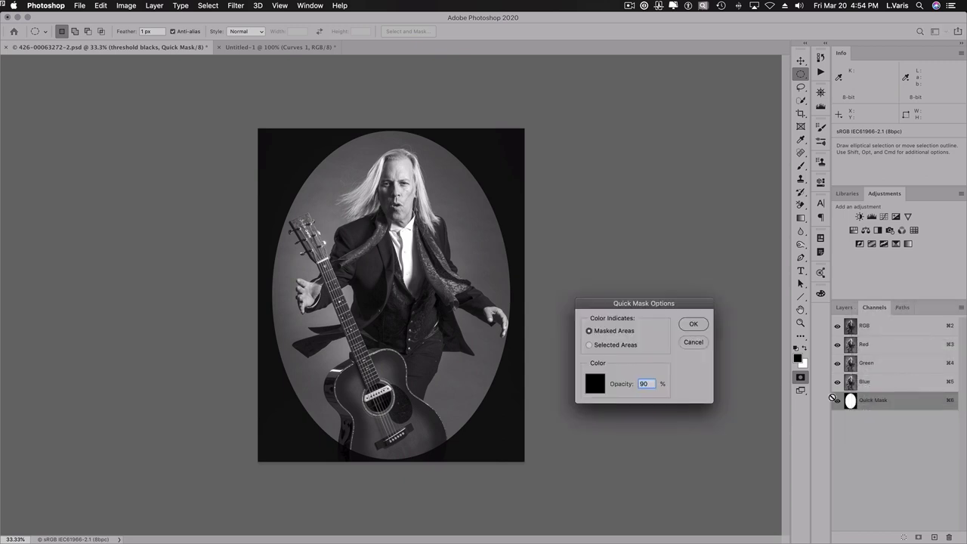
{"action": "left_click", "coordinate": [595, 383]}
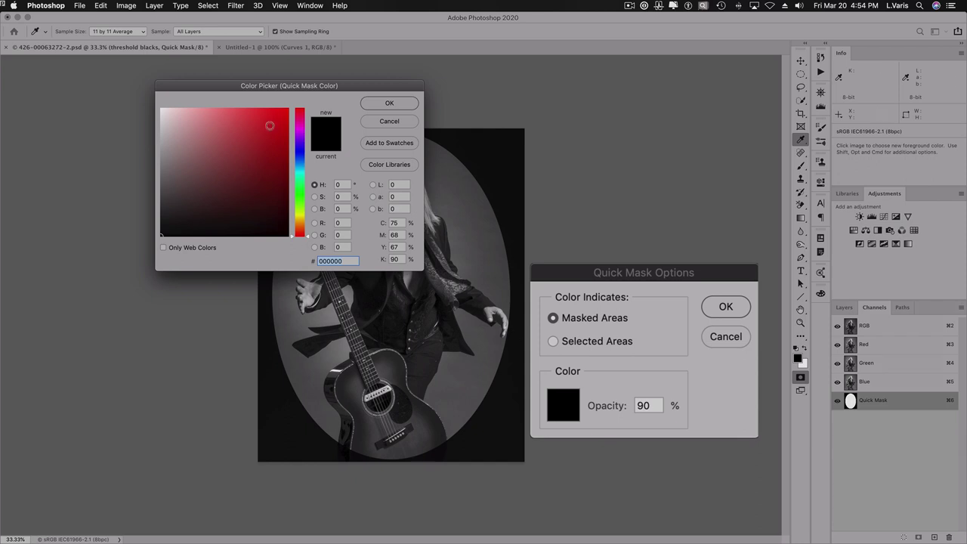
{"action": "left_click_drag", "start_coordinate": [256, 121], "coordinate": [253, 102]}
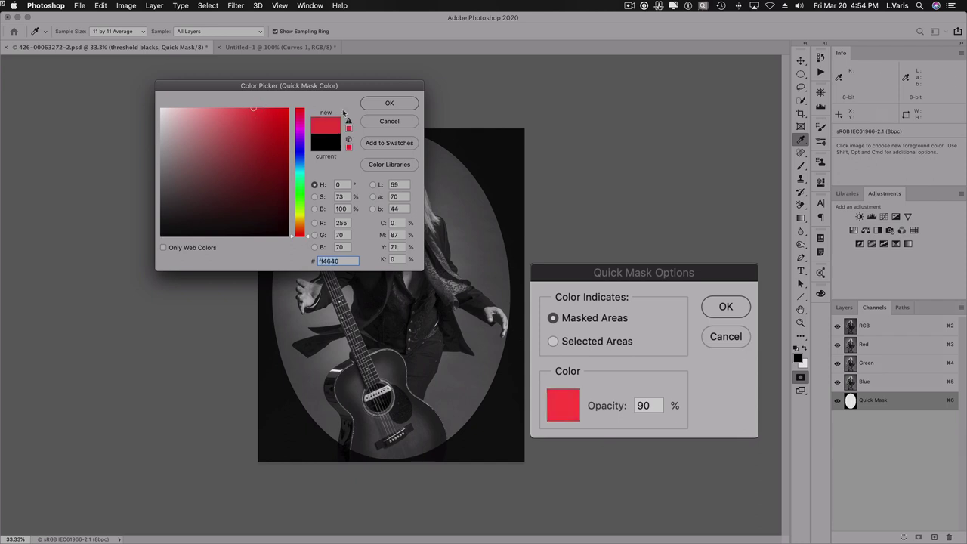
{"action": "left_click_drag", "start_coordinate": [167, 226], "coordinate": [141, 245]}
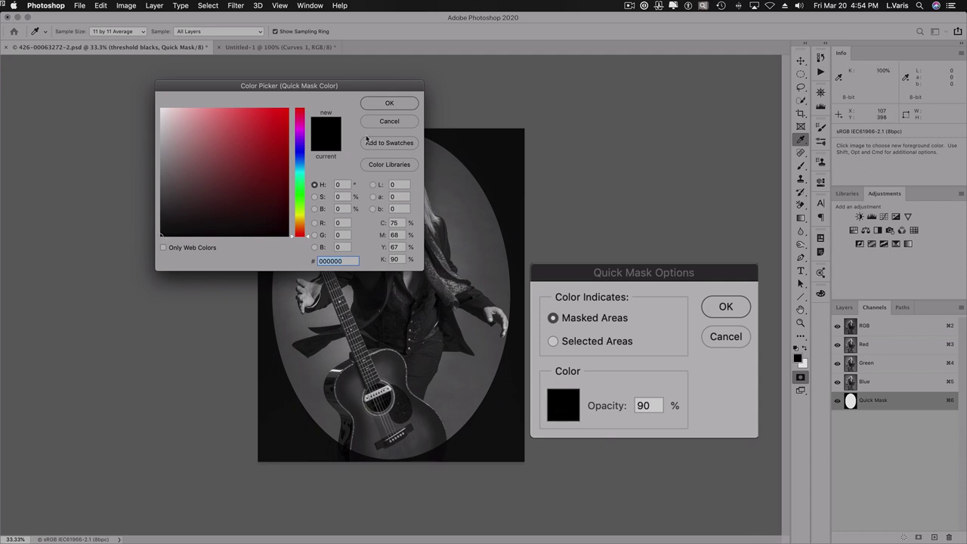
{"action": "left_click", "coordinate": [372, 106]}
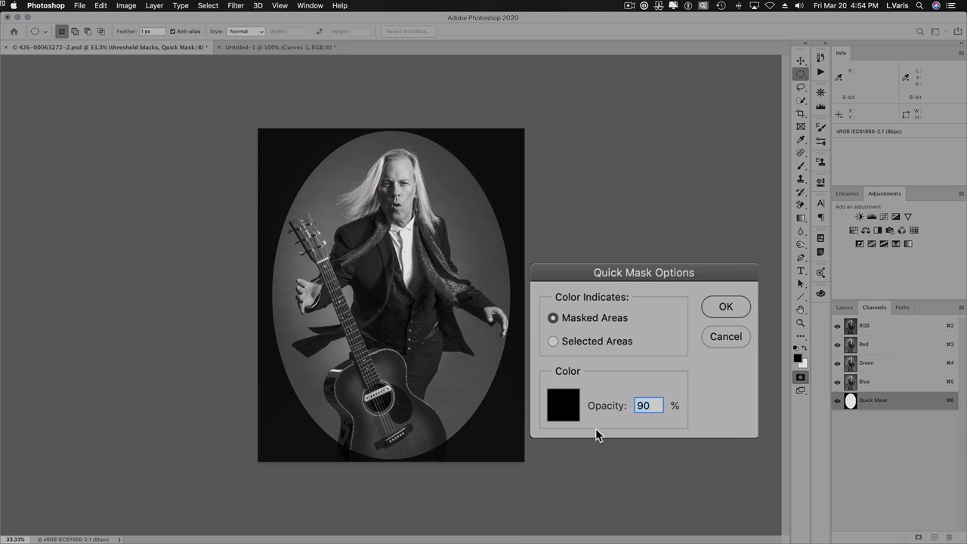
{"action": "left_click", "coordinate": [724, 307]}
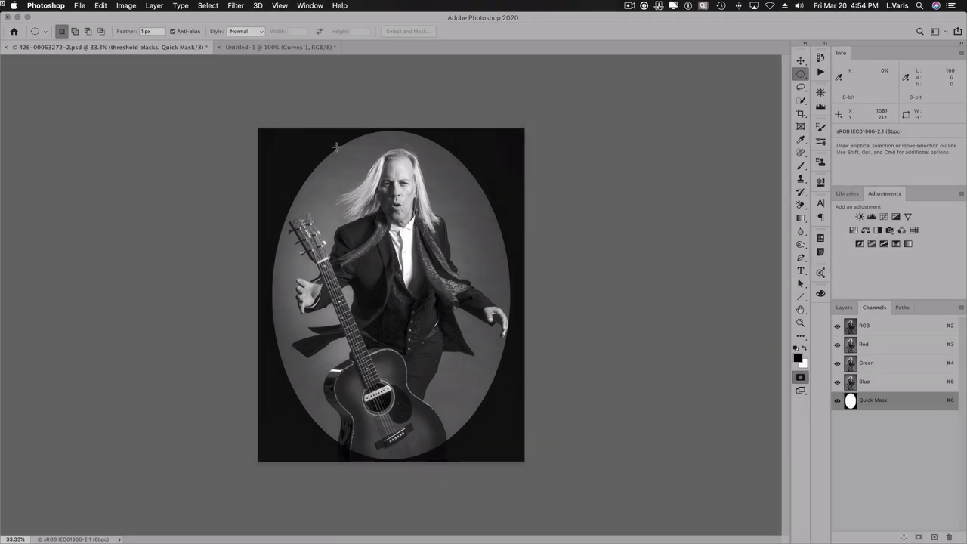
Soften the oval Quick Mask with a 247.5-pixel Gaussian Blur.
{"action": "left_click", "coordinate": [236, 6]}
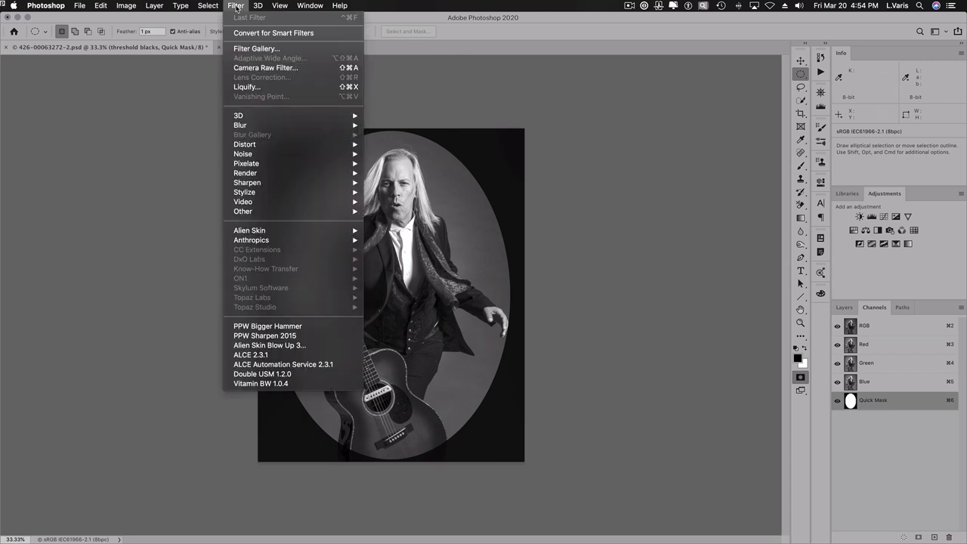
{"action": "mouse_move", "coordinate": [243, 127]}
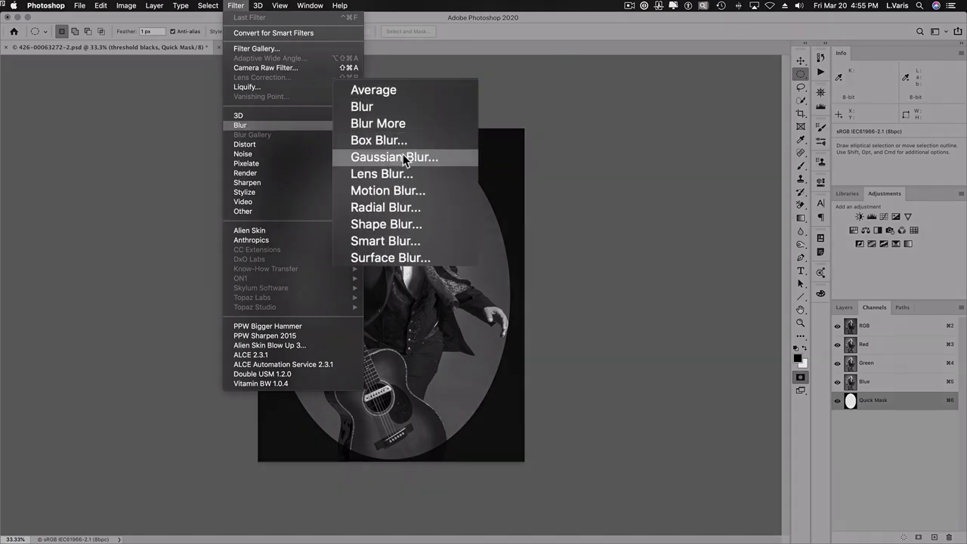
{"action": "left_click", "coordinate": [404, 155]}
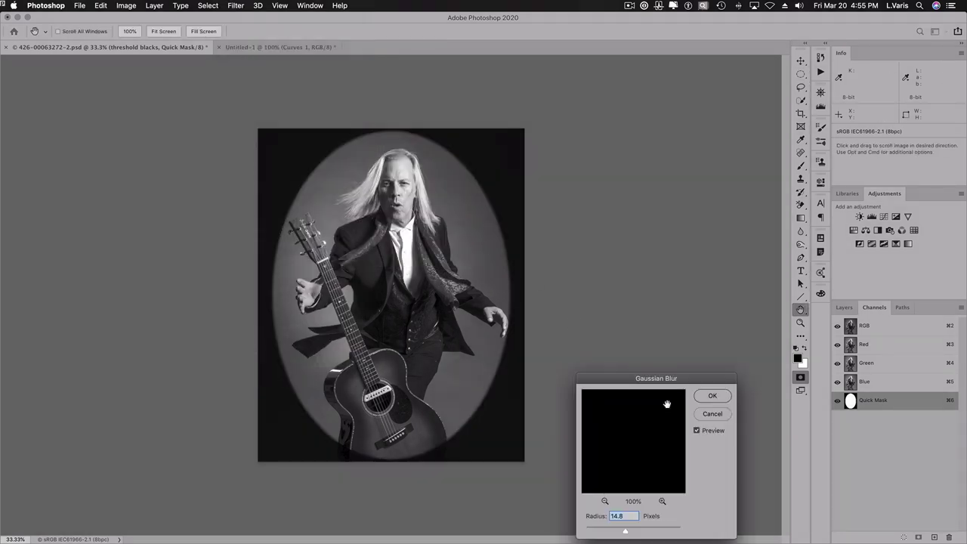
{"action": "left_click_drag", "start_coordinate": [631, 378], "coordinate": [620, 170]}
{"action": "left_click_drag", "start_coordinate": [613, 325], "coordinate": [654, 325]}
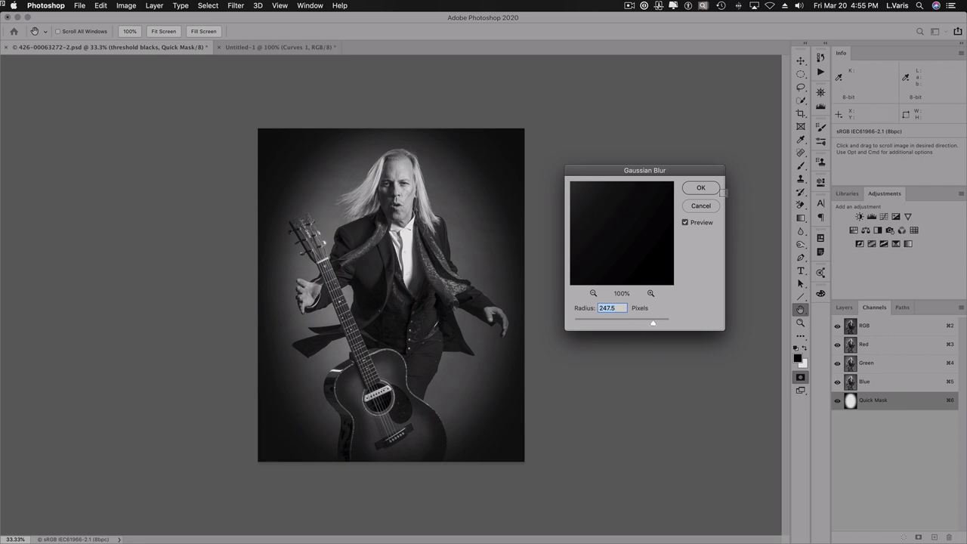
{"action": "left_click", "coordinate": [692, 190]}
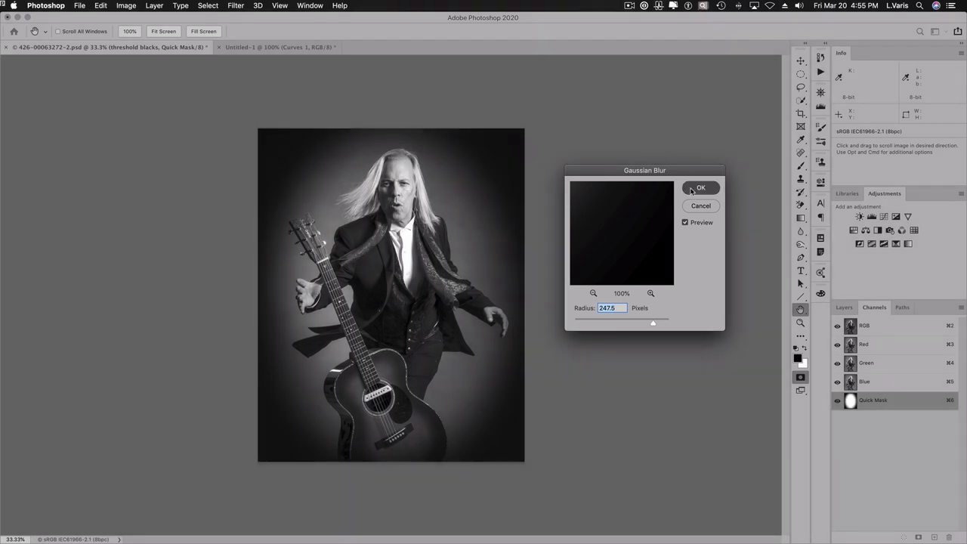
Exit Quick Mask and invert the selection so the area outside the oval is selected.
{"action": "left_click", "coordinate": [801, 379]}
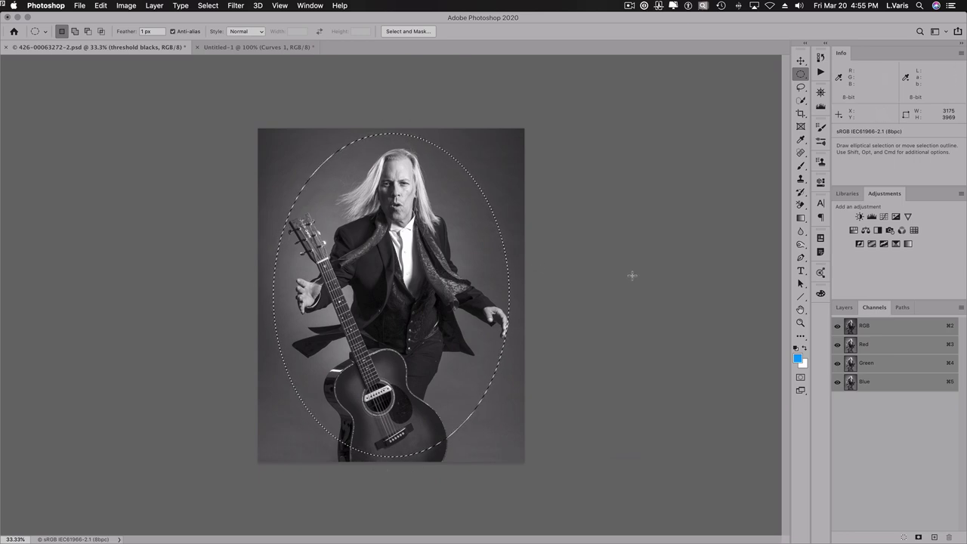
{"action": "left_click", "coordinate": [206, 7]}
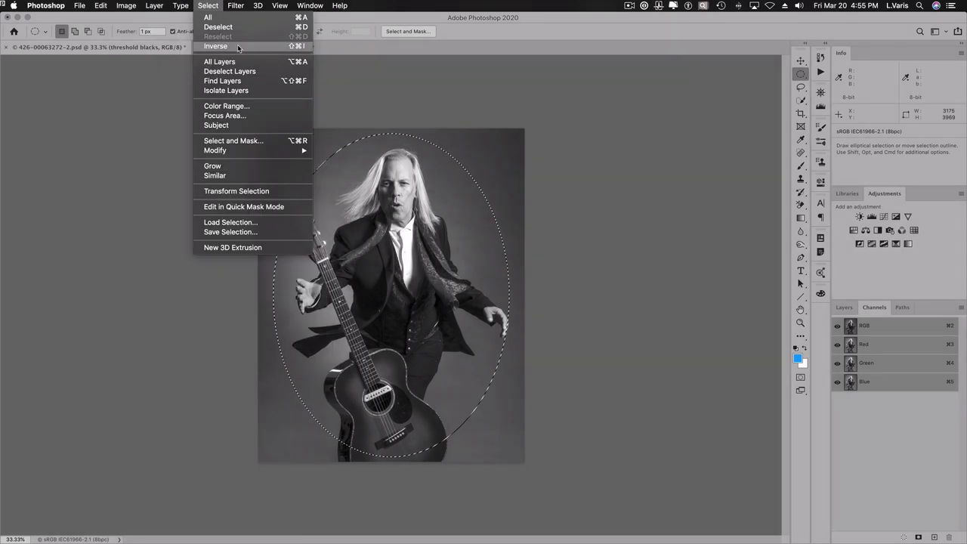
{"action": "left_click", "coordinate": [227, 45]}
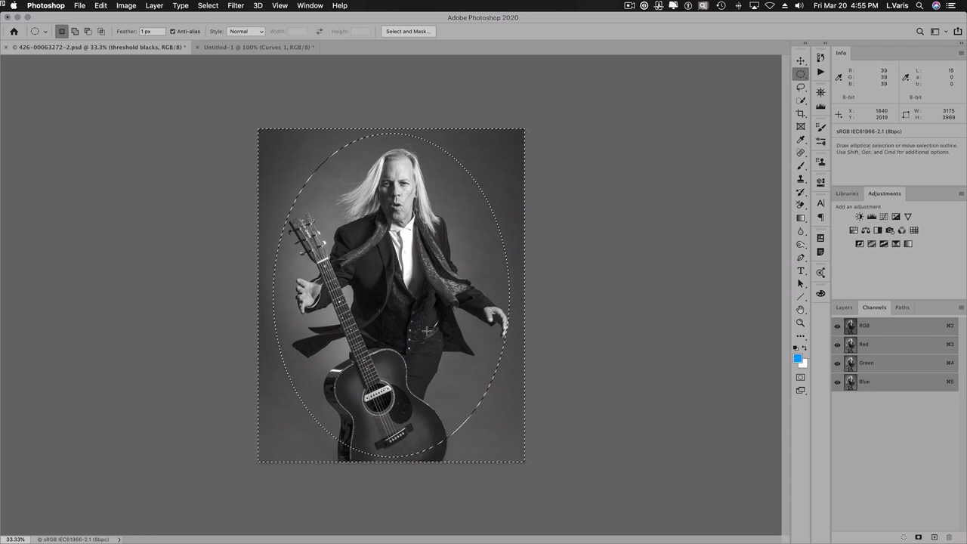
{"action": "left_click", "coordinate": [847, 309]}
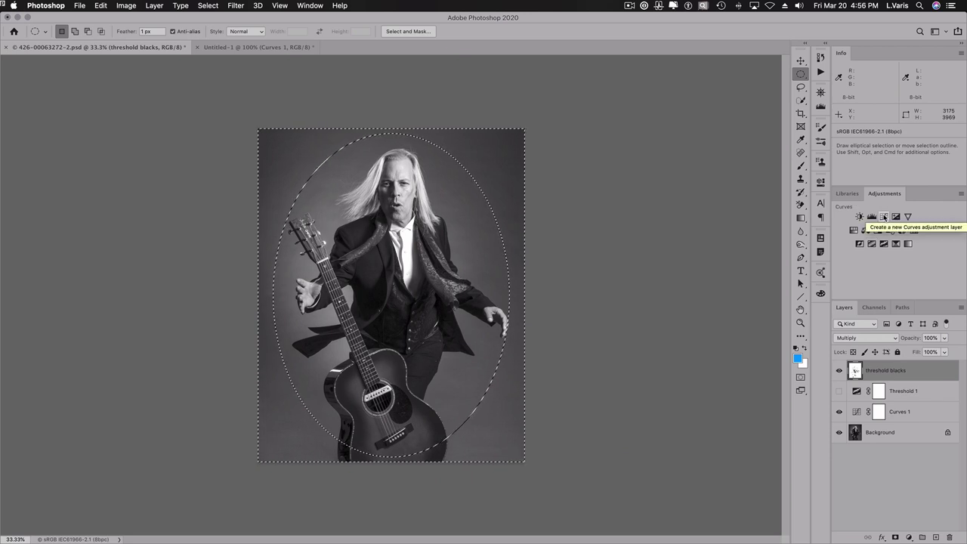
Add a masked Curves layer with white output lowered to about 131 and a shadow point near 77/31.
{"action": "left_click", "coordinate": [884, 217]}
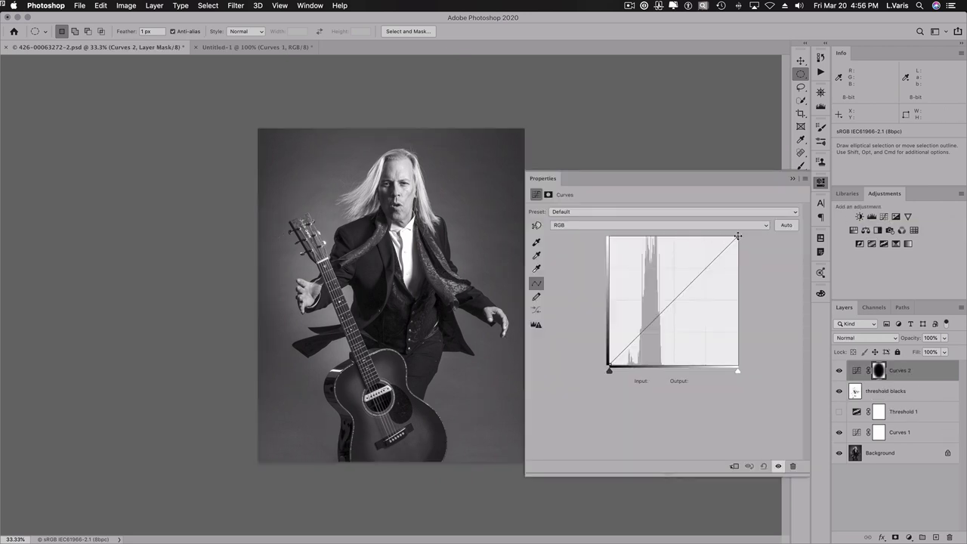
{"action": "left_click_drag", "start_coordinate": [738, 236], "coordinate": [748, 294]}
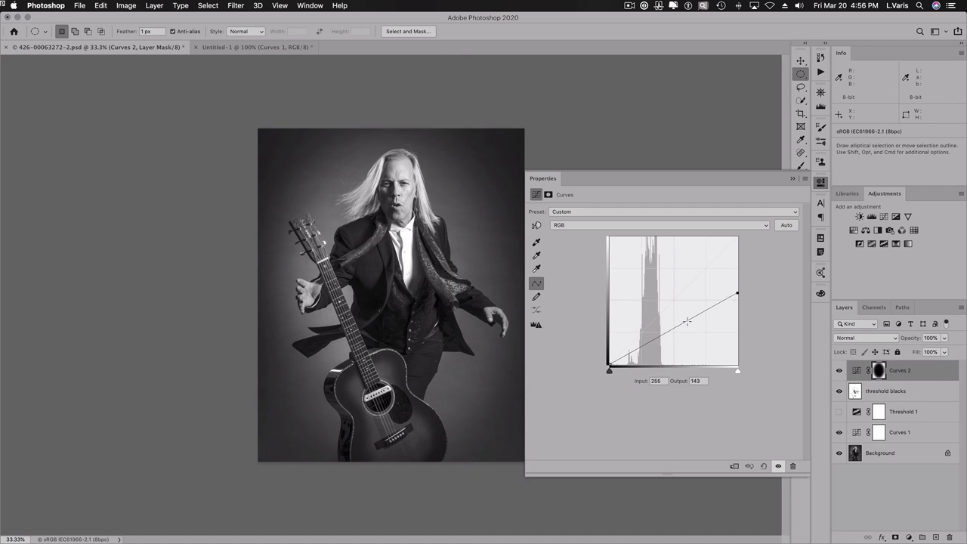
{"action": "left_click_drag", "start_coordinate": [738, 294], "coordinate": [739, 299]}
{"action": "left_click", "coordinate": [647, 345]}
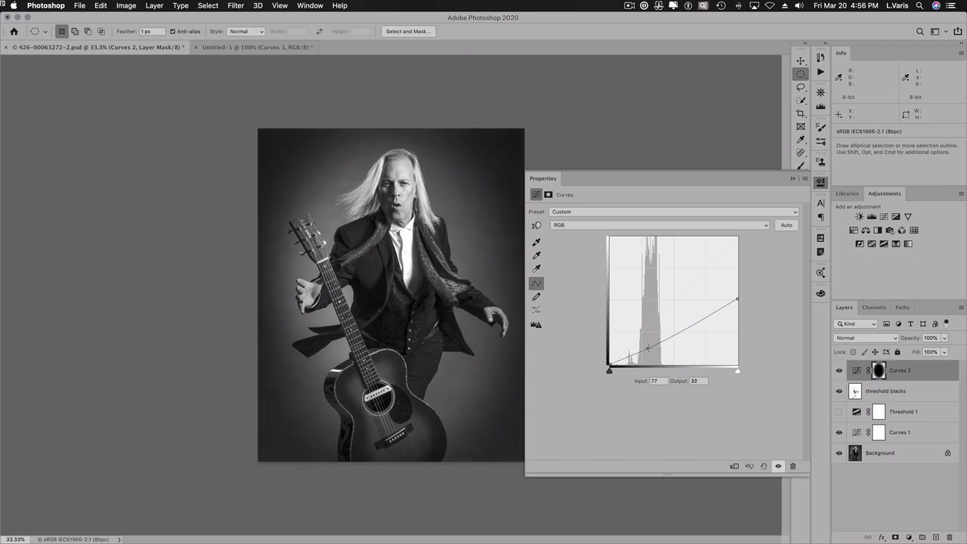
{"action": "left_click_drag", "start_coordinate": [647, 348], "coordinate": [649, 349]}
{"action": "left_click", "coordinate": [821, 182]}
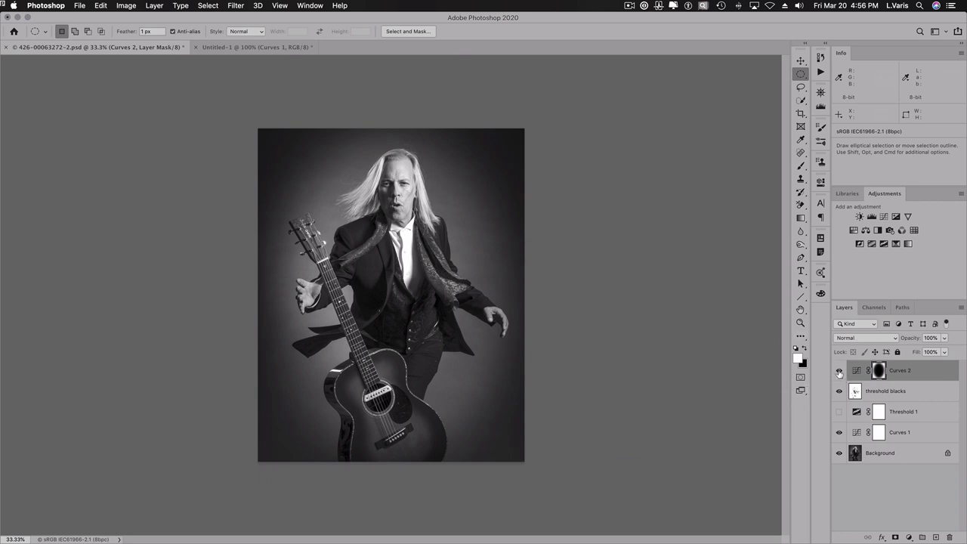
Toggle the Curves 2 vignette to compare, then delete the Threshold 1 layer.
{"action": "left_click", "coordinate": [839, 372]}
{"action": "left_click", "coordinate": [840, 371]}
{"action": "left_click_drag", "start_coordinate": [858, 413], "coordinate": [950, 538]}
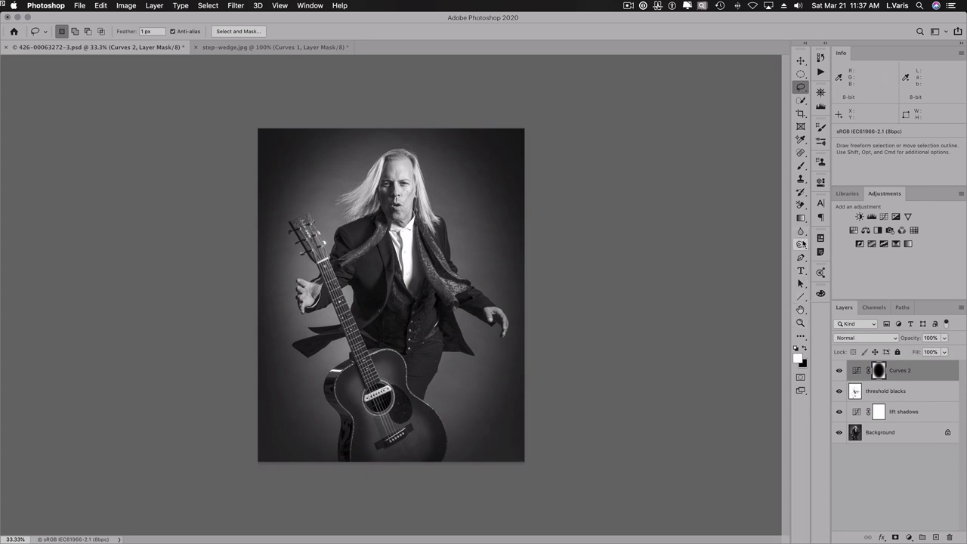
Fit the image, compare with threshold blacks and Curves 2 toggled, ending with the vignette shown.
{"action": "double_click", "coordinate": [801, 310]}
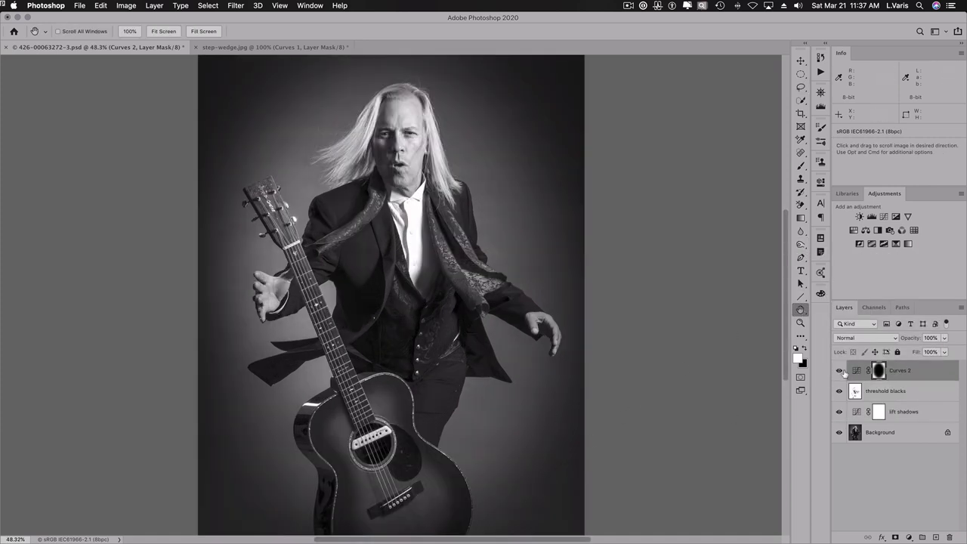
{"action": "left_click", "coordinate": [838, 371]}
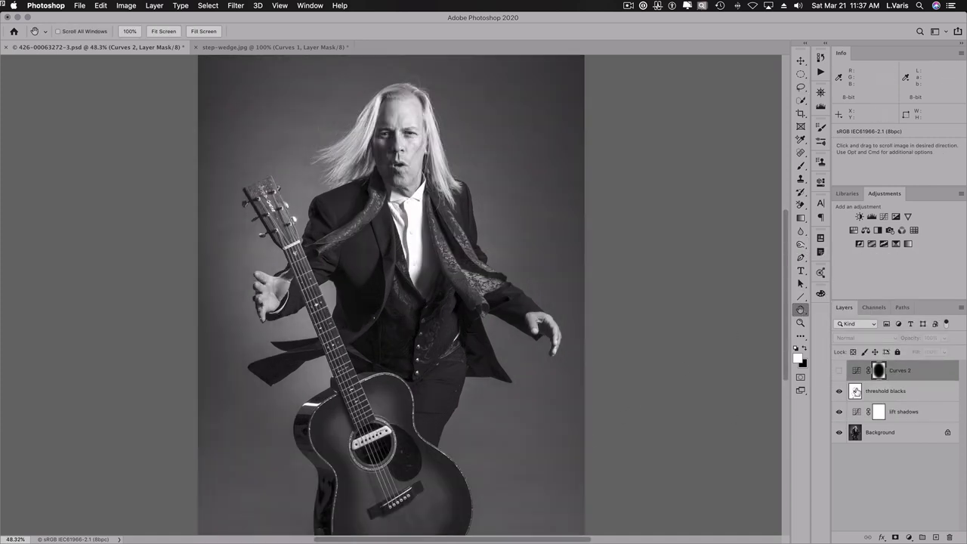
{"action": "left_click", "coordinate": [838, 391]}
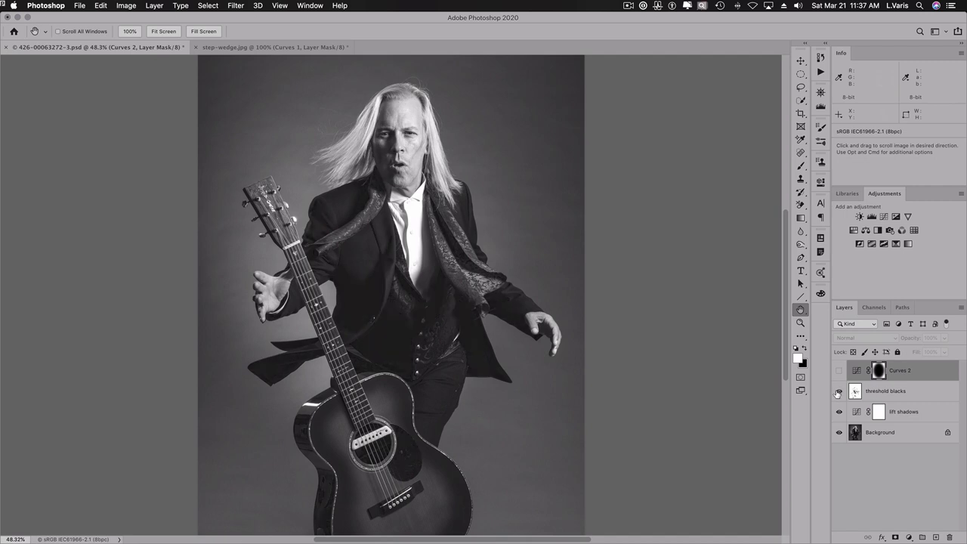
{"action": "left_click", "coordinate": [838, 391]}
{"action": "left_click", "coordinate": [838, 391]}
{"action": "left_click", "coordinate": [838, 391]}
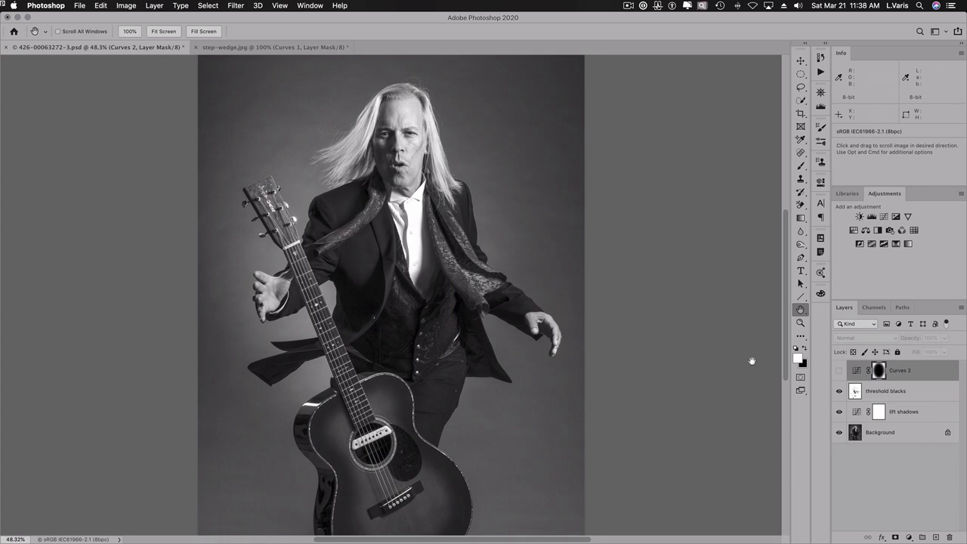
{"action": "left_click", "coordinate": [838, 371]}
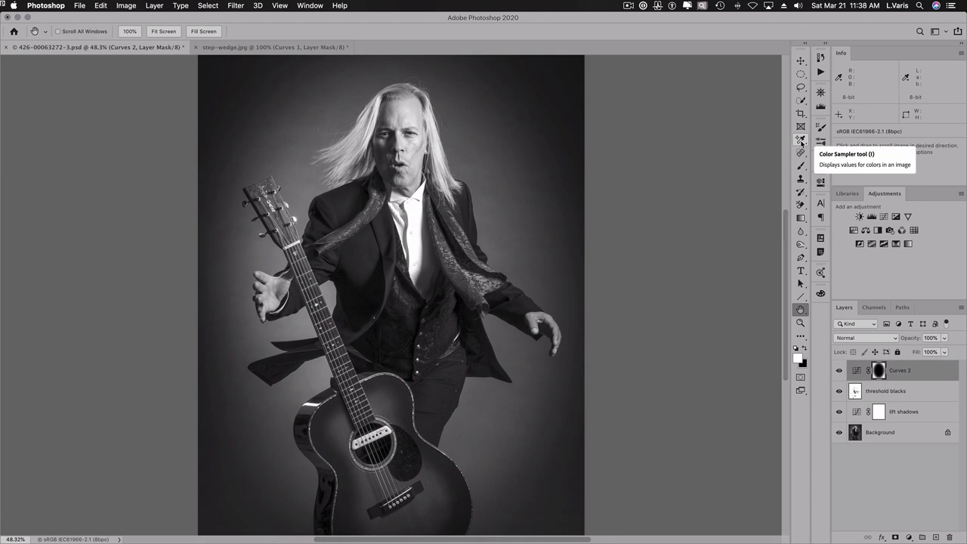
Zoom to 200% on the guitar soundhole and place color sampler #1 in it.
{"action": "left_click", "coordinate": [803, 141]}
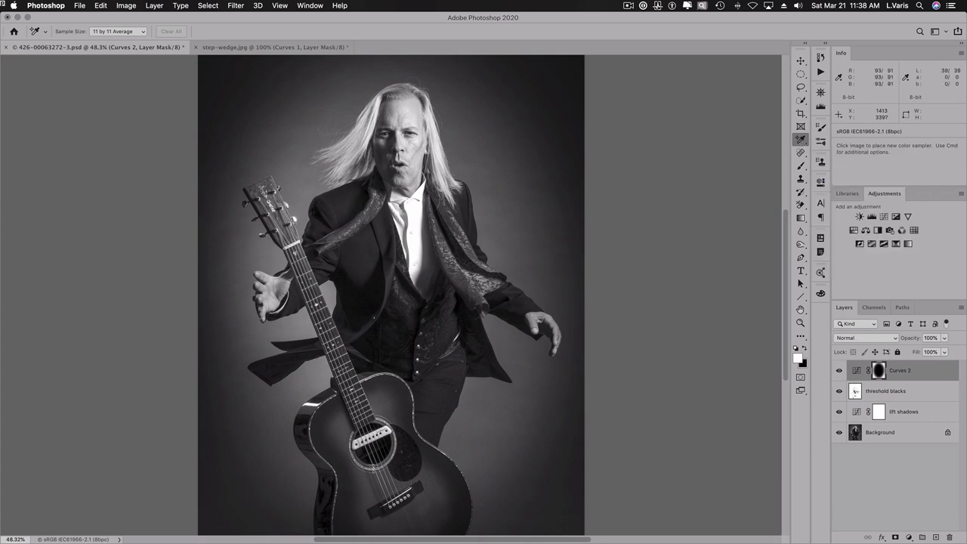
{"action": "key", "text": "super+space"}
{"action": "left_click", "coordinate": [375, 452]}
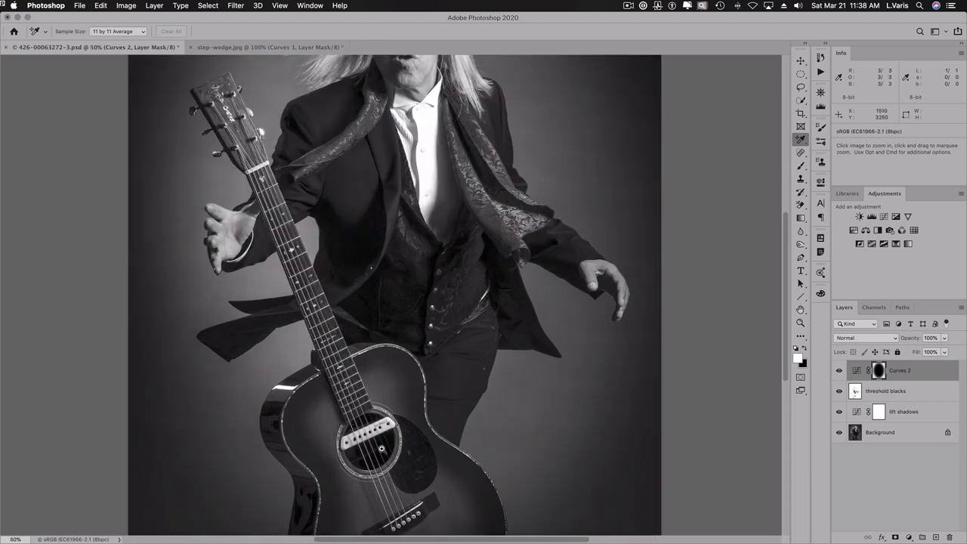
{"action": "left_click", "coordinate": [382, 449]}
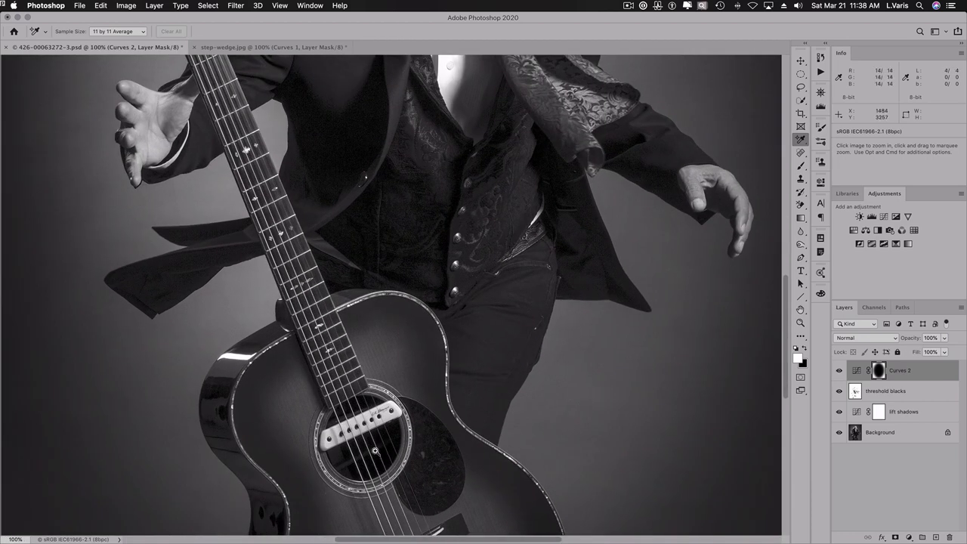
{"action": "left_click", "coordinate": [376, 451]}
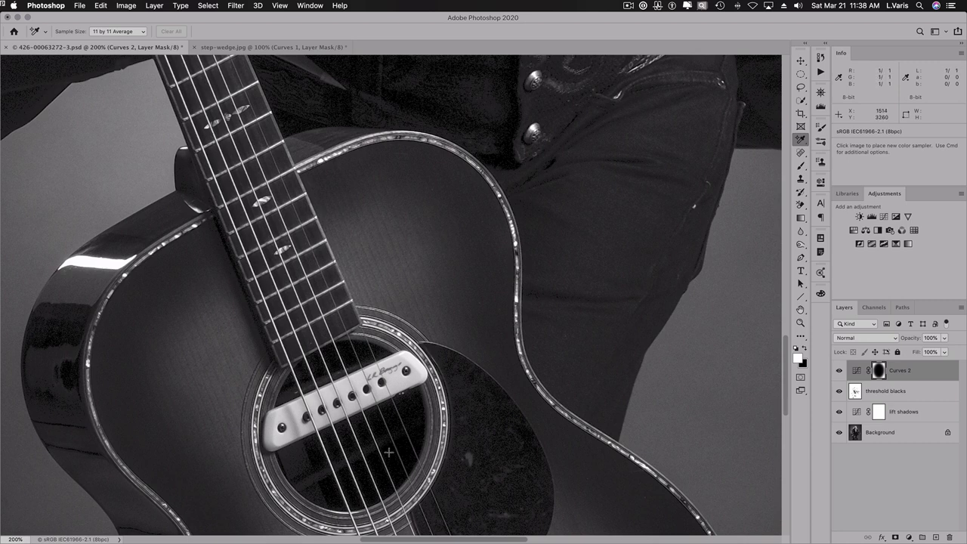
{"action": "left_click", "coordinate": [388, 452]}
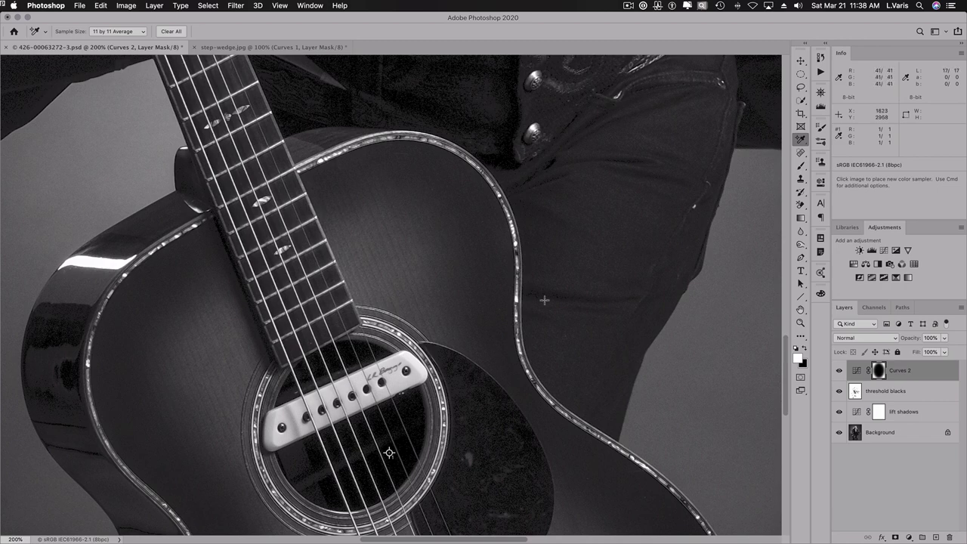
Zoom back out and fit the whole photo on screen.
{"action": "key", "text": "super+space"}
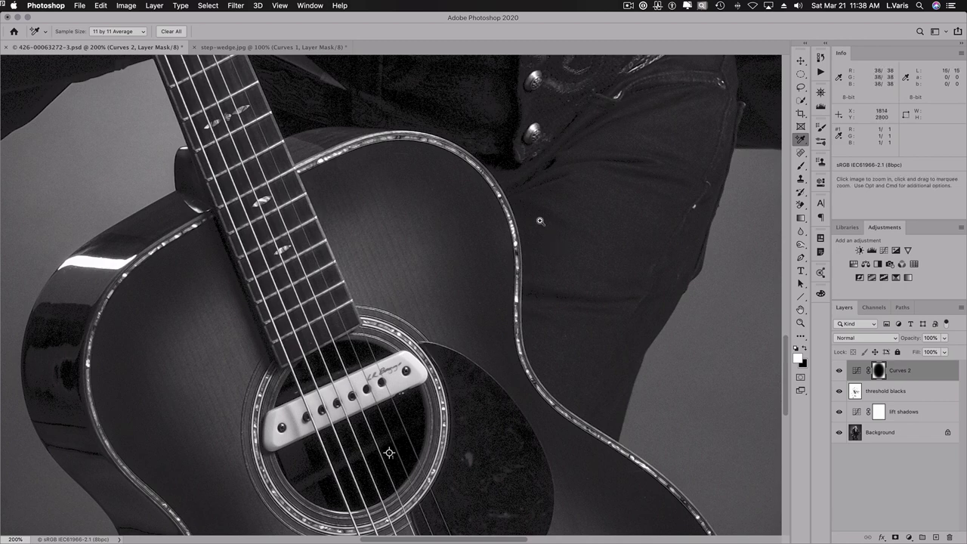
{"action": "key", "text": "alt"}
{"action": "left_click_drag", "start_coordinate": [539, 221], "coordinate": [540, 220]}
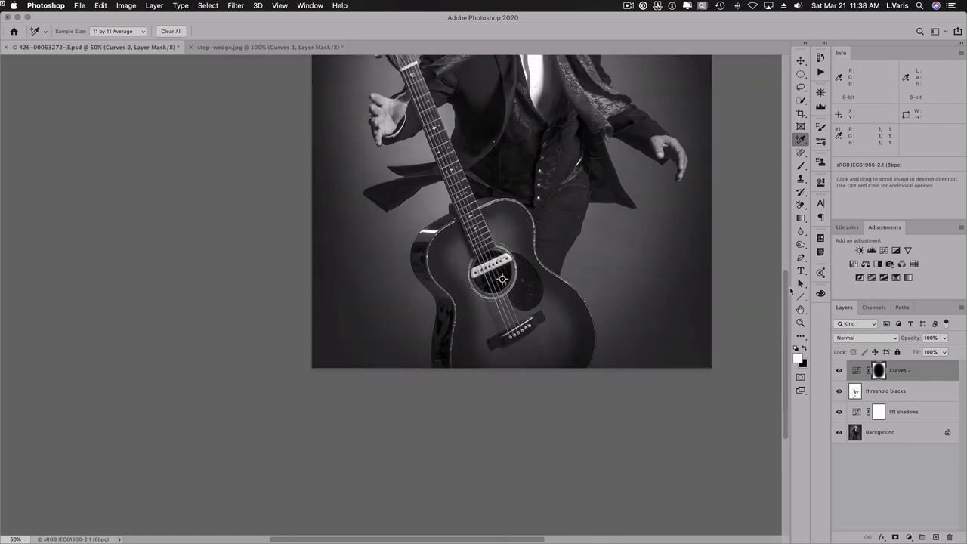
{"action": "double_click", "coordinate": [801, 311]}
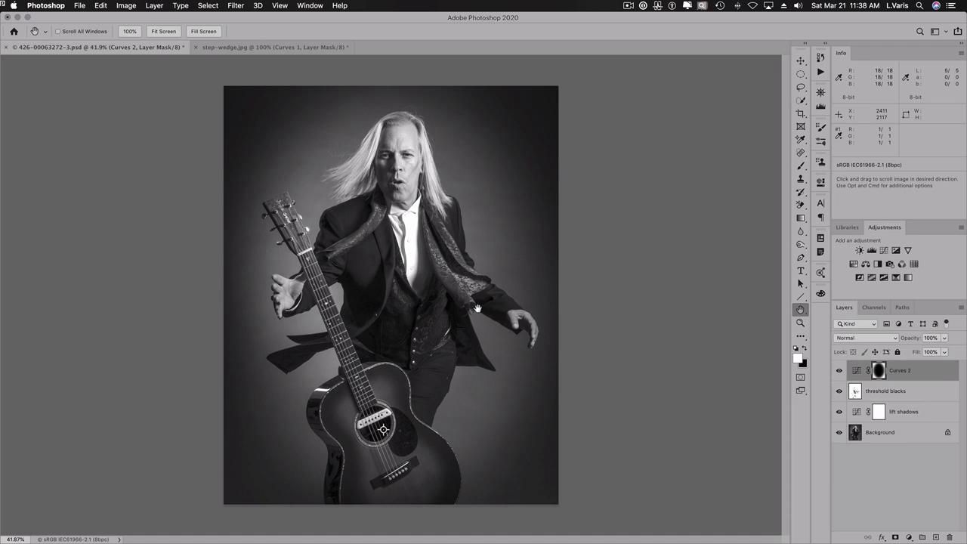
Add a Curves 3 layer lifting the black point output to 14.
{"action": "left_click", "coordinate": [884, 251]}
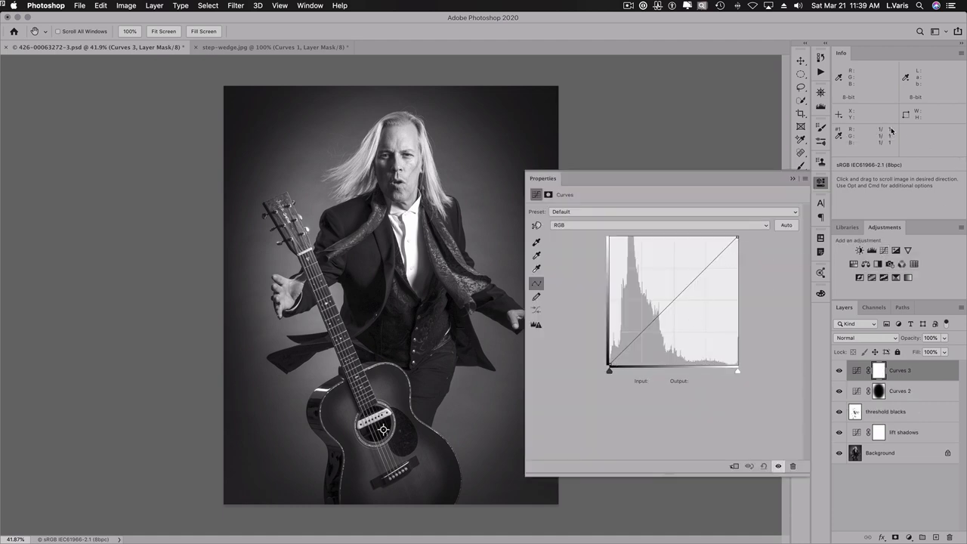
{"action": "left_click", "coordinate": [610, 363]}
{"action": "key", "text": "Up"}
{"action": "key", "text": "Up"}
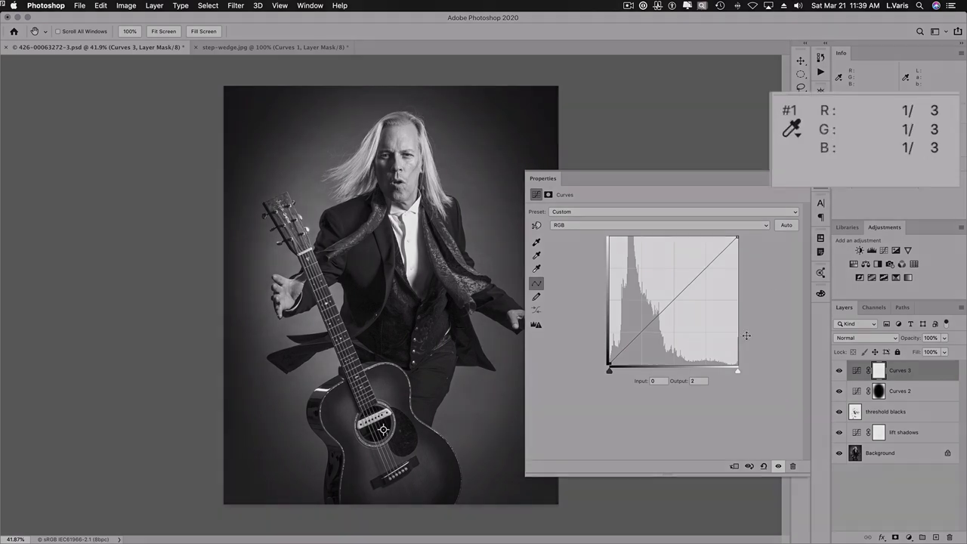
{"action": "key", "text": "Up"}
{"action": "key", "text": "Up"}
{"action": "key", "text": "Up"}
{"action": "key", "text": "Up"}
{"action": "key", "text": "Up"}
{"action": "key", "text": "Up"}
{"action": "key", "text": "Up"}
{"action": "key", "text": "Up"}
{"action": "key", "text": "Up"}
{"action": "key", "text": "Up"}
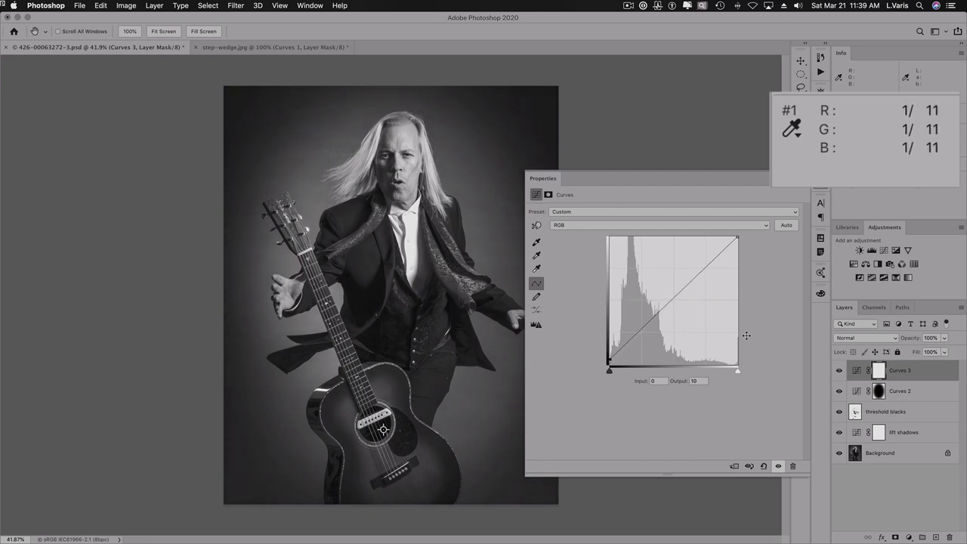
{"action": "key", "text": "Up"}
{"action": "key", "text": "Up"}
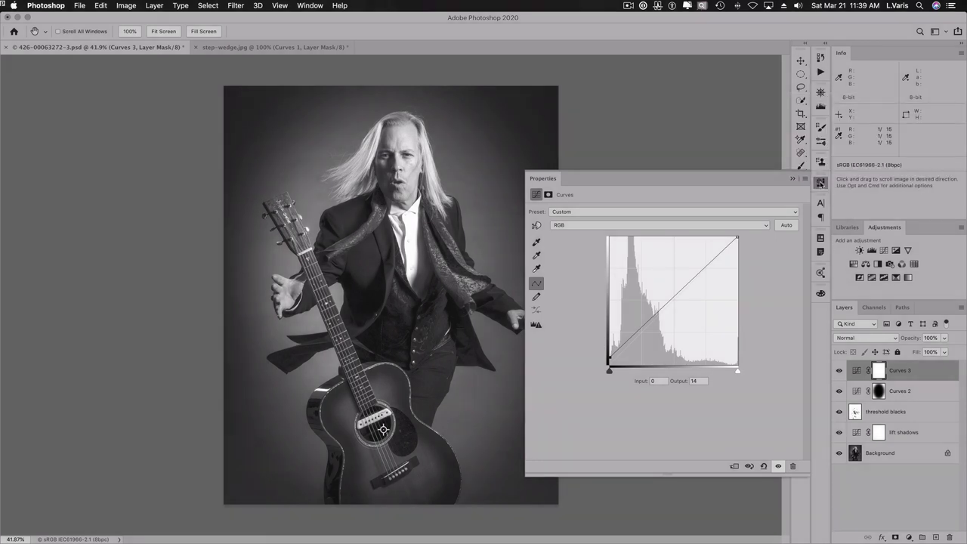
{"action": "left_click", "coordinate": [820, 182]}
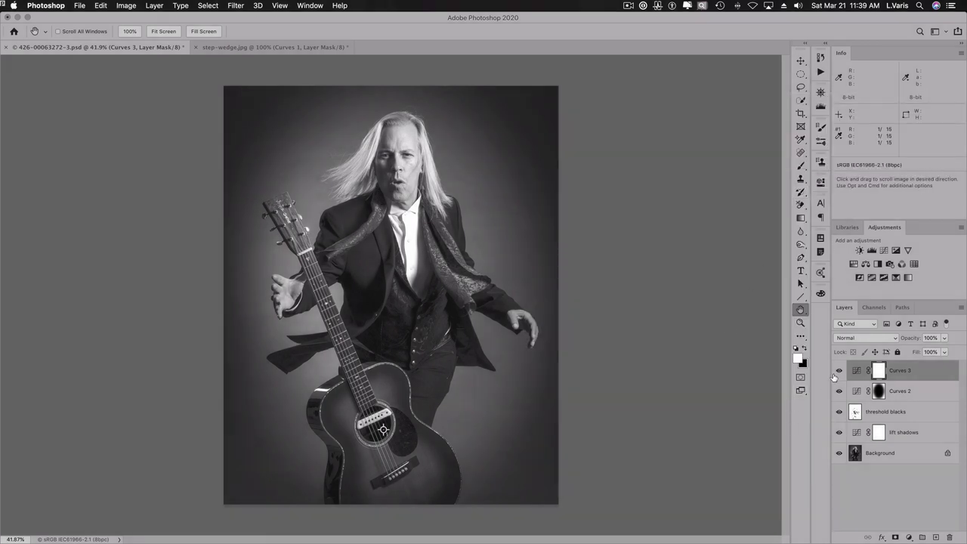
Compare the photo with and without Curves 3, leaving it visible.
{"action": "left_click", "coordinate": [838, 371]}
{"action": "left_click", "coordinate": [839, 371]}
{"action": "left_click", "coordinate": [839, 371]}
{"action": "left_click", "coordinate": [839, 371]}
Copy the step wedge's Curves 1 layer into the guitar photo and toggle its visibility to compare.
{"action": "left_click", "coordinate": [303, 50]}
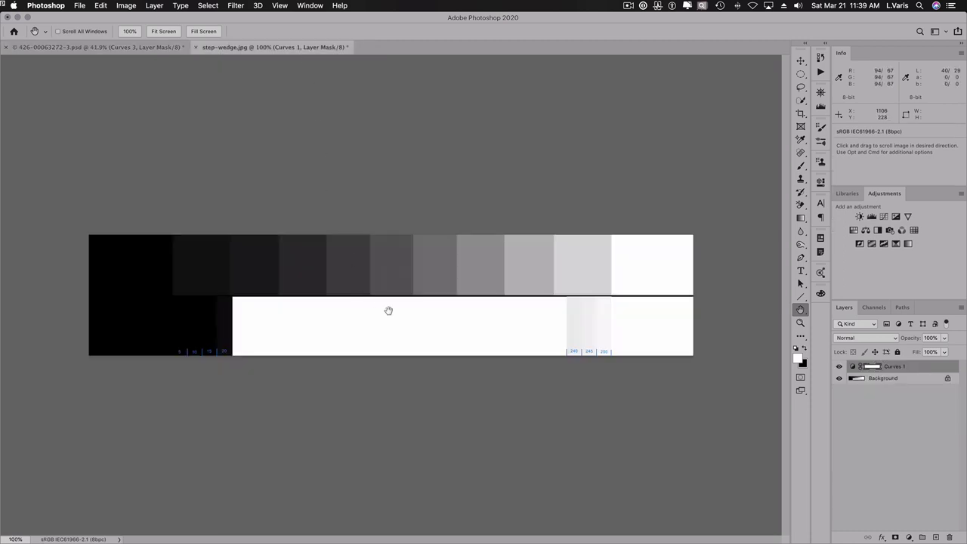
{"action": "left_click", "coordinate": [801, 60]}
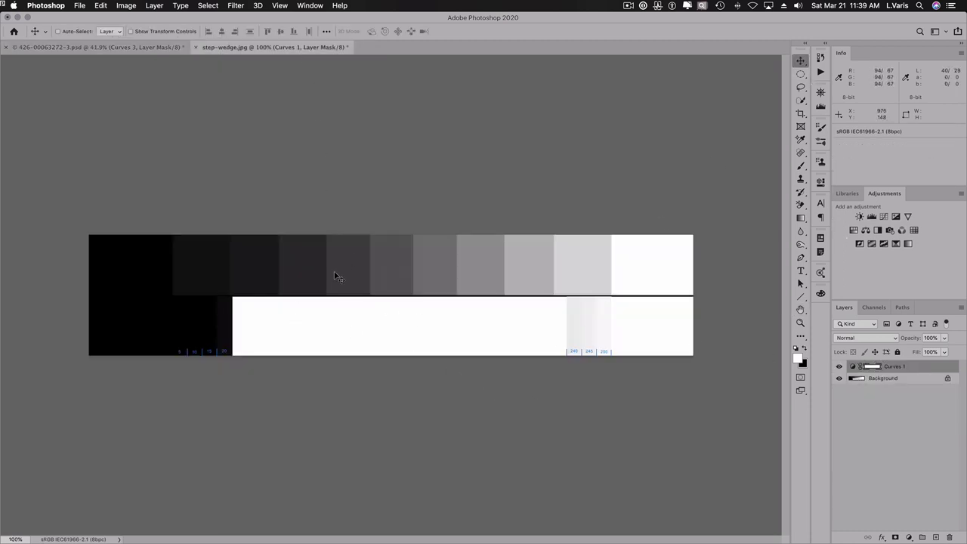
{"action": "left_click", "coordinate": [126, 48]}
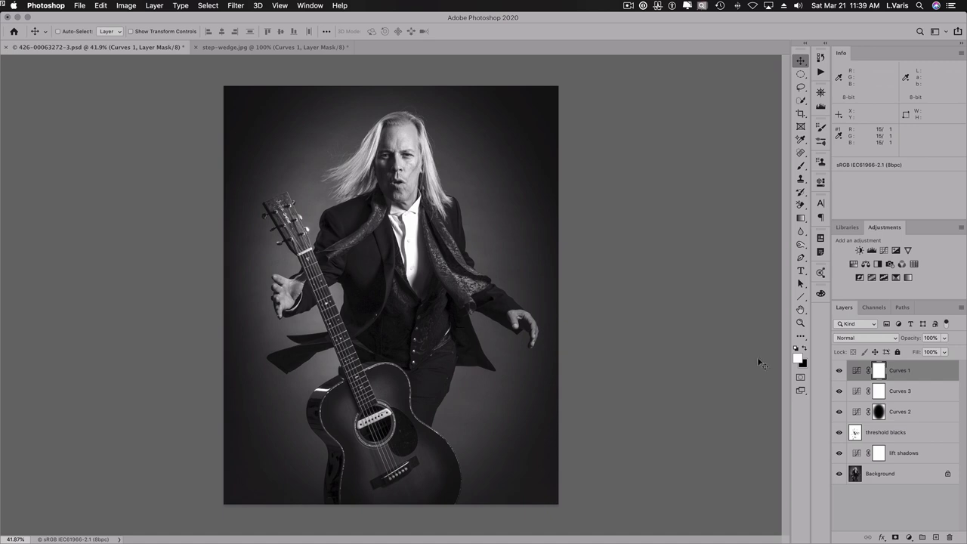
{"action": "left_click", "coordinate": [840, 372]}
{"action": "left_click", "coordinate": [840, 372]}
{"action": "left_click", "coordinate": [839, 475], "text": "alt"}
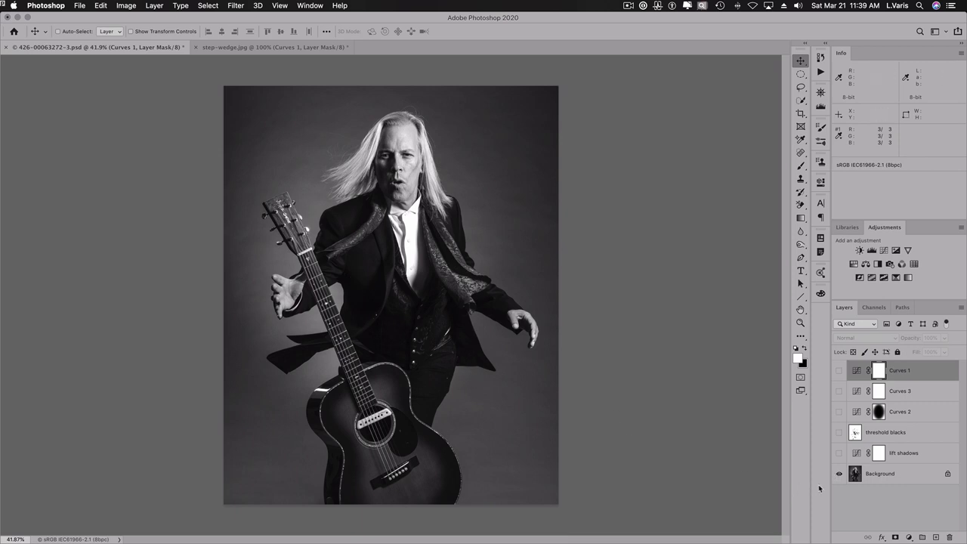
{"action": "left_click", "coordinate": [839, 475], "text": "alt"}
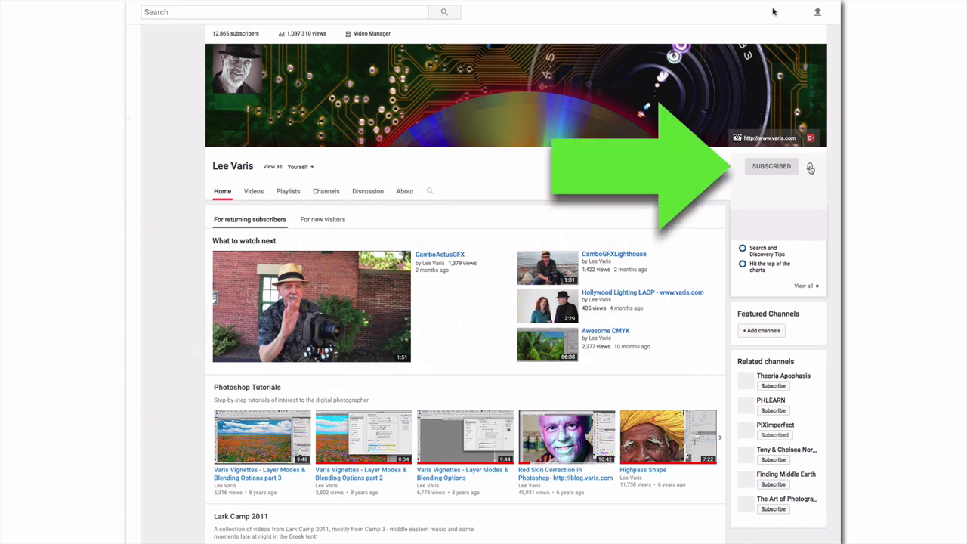
Show the channel's notification choices: All, Personalized or None.
{"action": "left_click", "coordinate": [810, 167]}
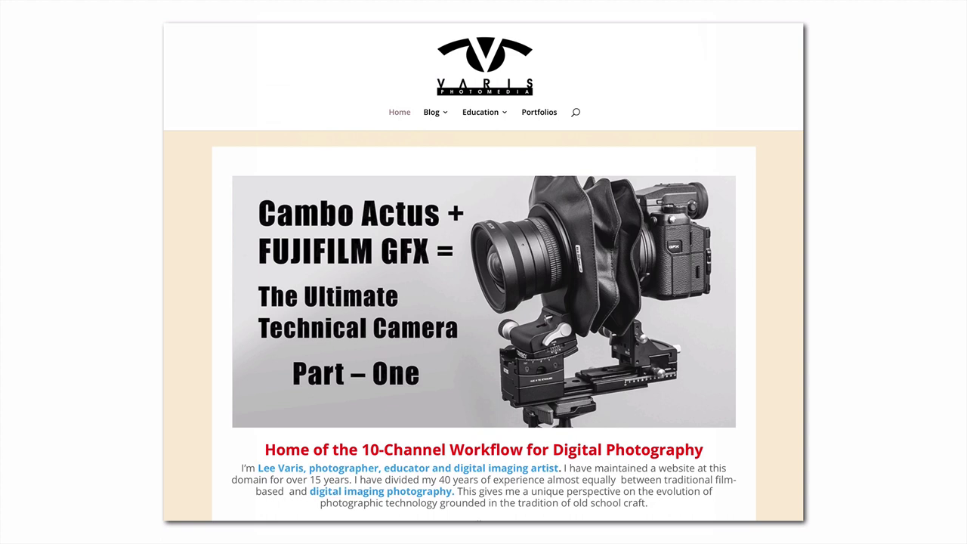
Go to Education > Online Courses on the Varis PhotoMedia site.
{"action": "mouse_move", "coordinate": [484, 113]}
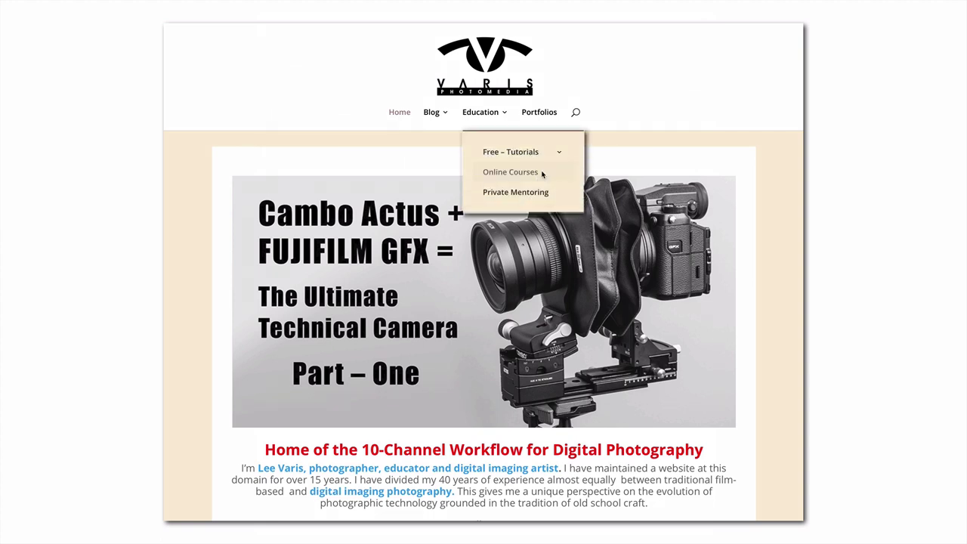
{"action": "left_click", "coordinate": [542, 174]}
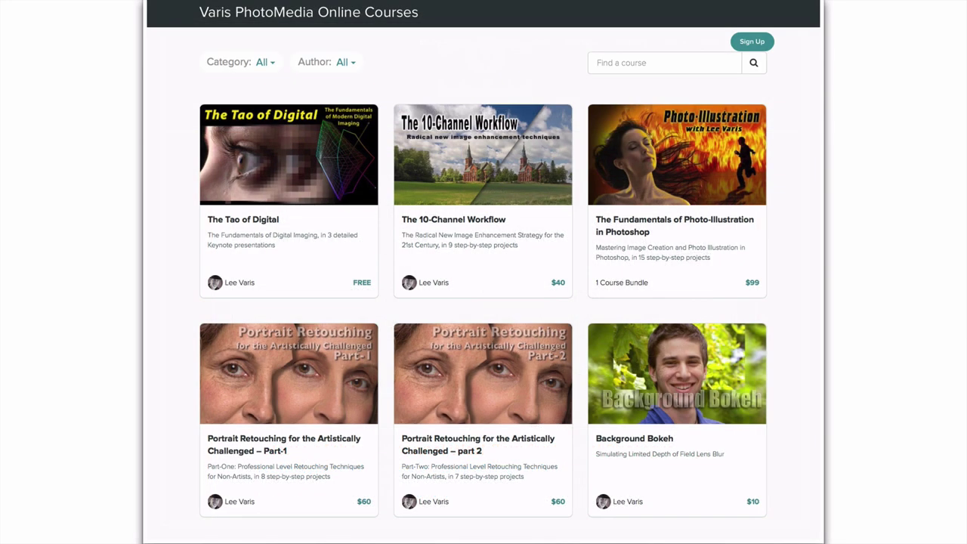